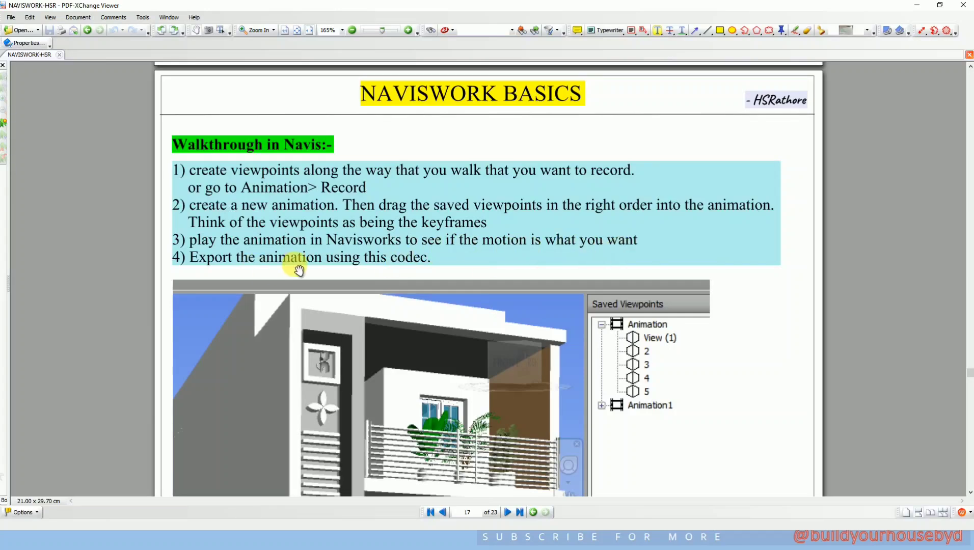
- Scroll page 17 of the NAVISWORK-HSR PDF from the walkthrough steps down to the house screenshot
{"action": "scroll", "coordinate": [362, 268], "scroll_direction": "down", "scroll_amount": 2}
{"action": "scroll", "coordinate": [359, 266], "scroll_direction": "down", "scroll_amount": 2}
{"action": "scroll", "coordinate": [359, 263], "scroll_direction": "down", "scroll_amount": 3}
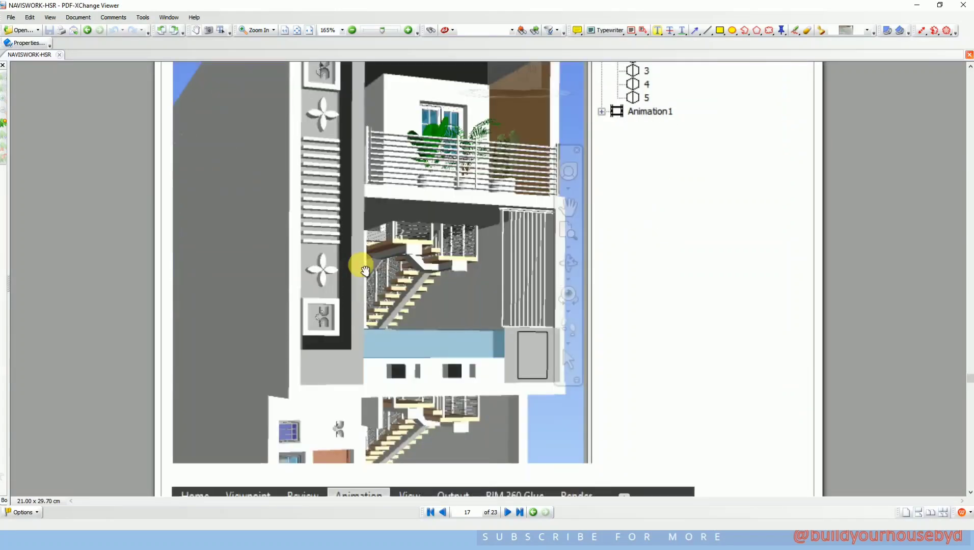
{"action": "scroll", "coordinate": [347, 239], "scroll_direction": "down", "scroll_amount": 3}
{"action": "scroll", "coordinate": [336, 228], "scroll_direction": "down", "scroll_amount": 3}
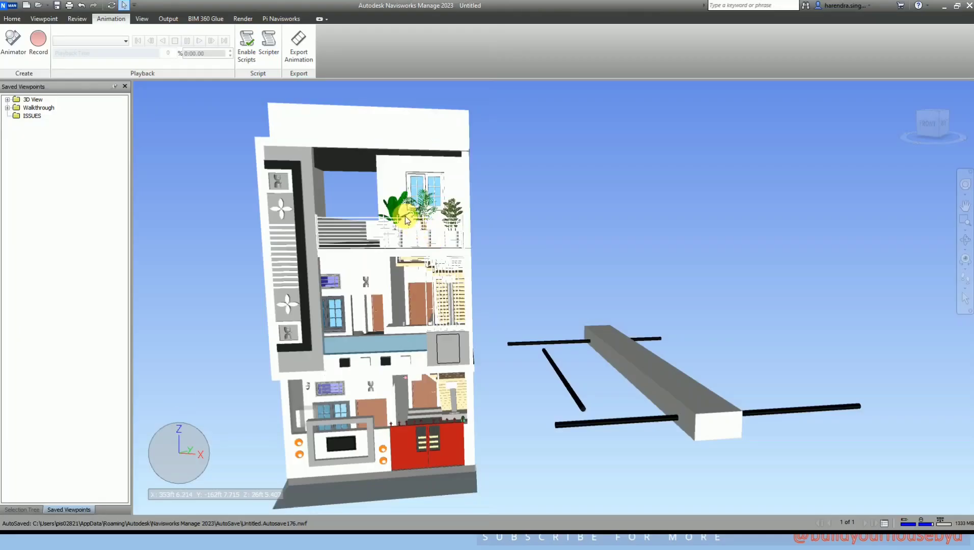
- Frame the whole house and save it as the viewpoint 'View'
{"action": "scroll", "coordinate": [540, 214], "scroll_direction": "up", "scroll_amount": 2}
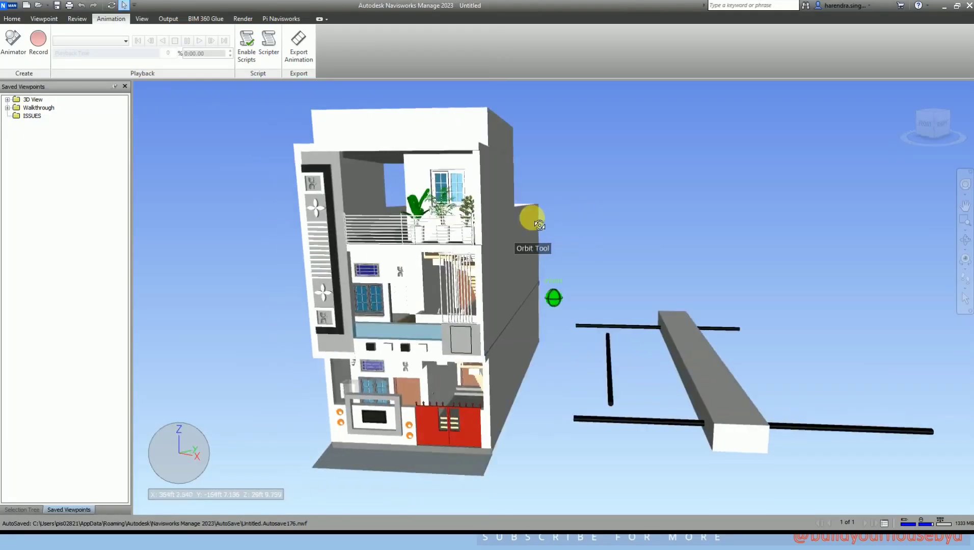
{"action": "scroll", "coordinate": [502, 202], "scroll_direction": "up", "scroll_amount": 2}
{"action": "scroll", "coordinate": [504, 199], "scroll_direction": "up", "scroll_amount": 2}
{"action": "scroll", "coordinate": [505, 214], "scroll_direction": "up", "scroll_amount": 2}
{"action": "mouse_move", "coordinate": [506, 226]}
{"action": "middle_mouse_down", "text": "shift"}
{"action": "mouse_move", "coordinate": [489, 240]}
{"action": "mouse_move", "coordinate": [454, 239]}
{"action": "mouse_move", "coordinate": [462, 315]}
{"action": "middle_mouse_up", "text": "shift"}
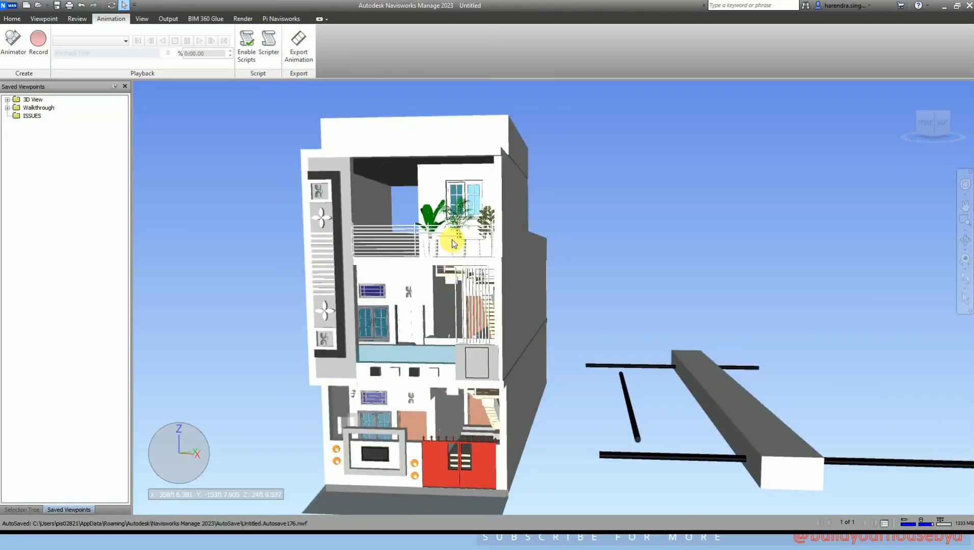
{"action": "scroll", "coordinate": [451, 250], "scroll_direction": "down", "scroll_amount": 2}
{"action": "scroll", "coordinate": [445, 254], "scroll_direction": "down", "scroll_amount": 1}
{"action": "right_click", "coordinate": [63, 161]}
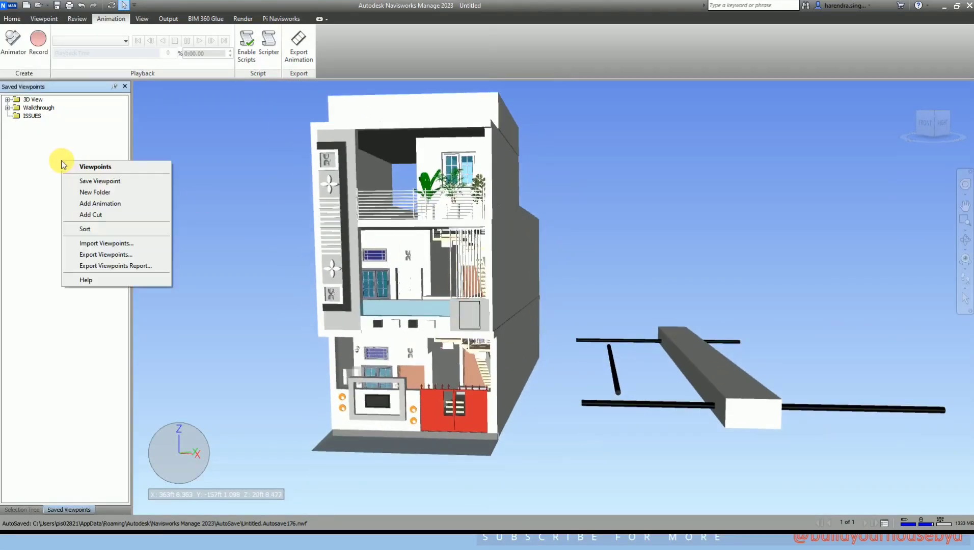
{"action": "left_click", "coordinate": [88, 182]}
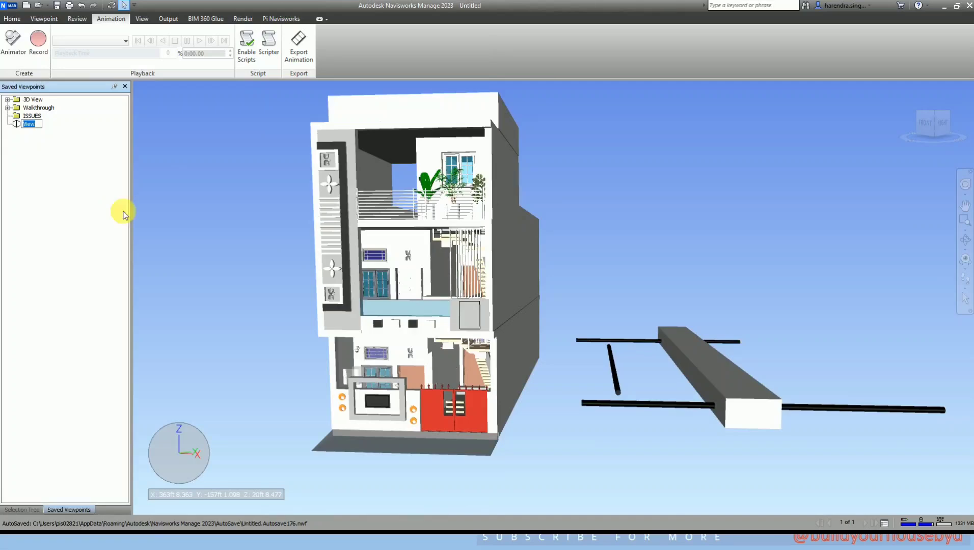
{"action": "left_click", "coordinate": [173, 251]}
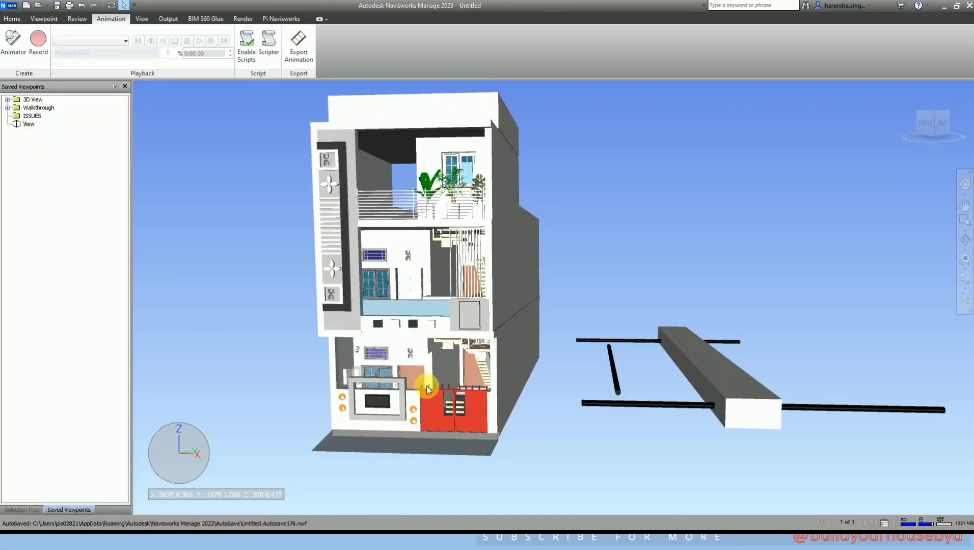
- Zoom in to the entrance gate and staircase and save it as 'View (1)'
{"action": "scroll", "coordinate": [426, 386], "scroll_direction": "up", "scroll_amount": 2}
{"action": "scroll", "coordinate": [426, 385], "scroll_direction": "up", "scroll_amount": 2}
{"action": "scroll", "coordinate": [426, 386], "scroll_direction": "up", "scroll_amount": 1}
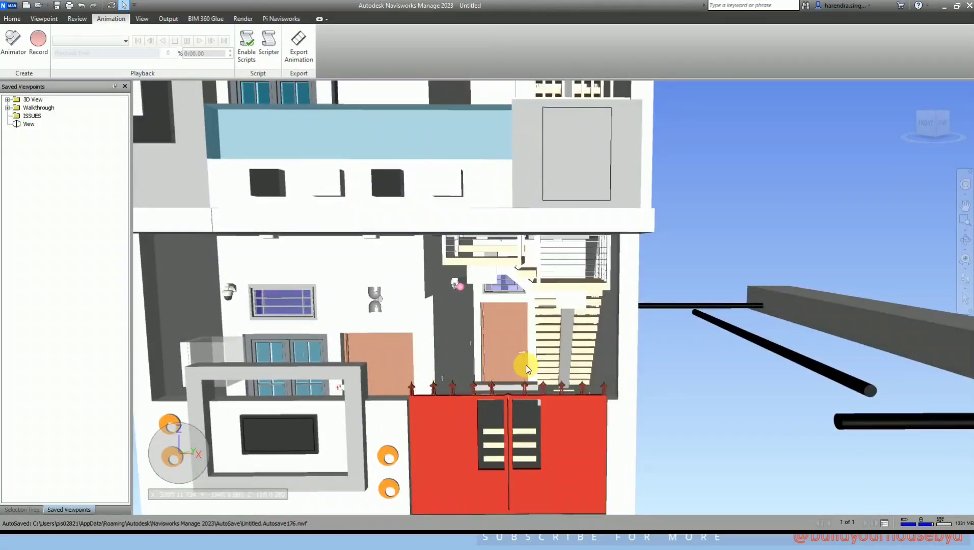
{"action": "scroll", "coordinate": [526, 365], "scroll_direction": "up", "scroll_amount": 2}
{"action": "scroll", "coordinate": [524, 366], "scroll_direction": "up", "scroll_amount": 2}
{"action": "scroll", "coordinate": [521, 371], "scroll_direction": "up", "scroll_amount": 2}
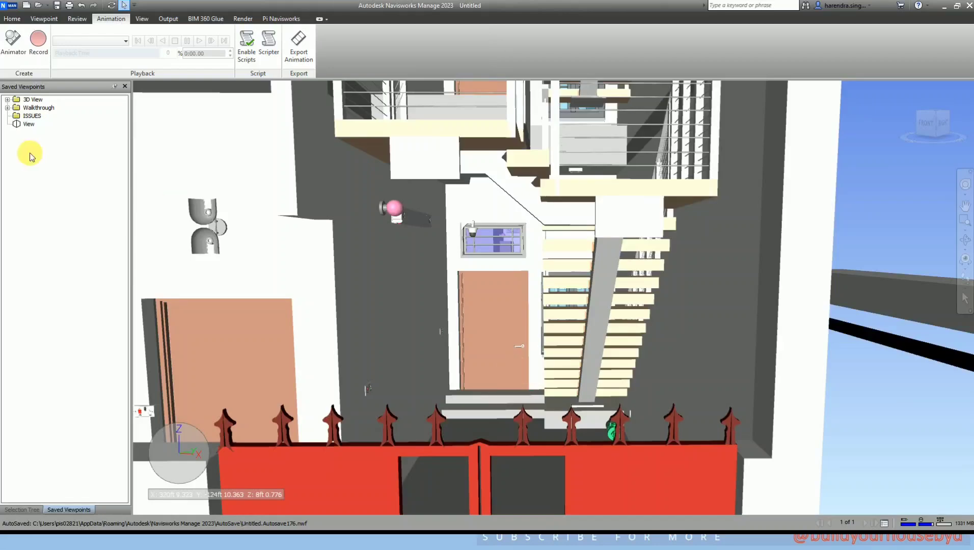
{"action": "right_click", "coordinate": [44, 156]}
{"action": "left_click", "coordinate": [82, 181]}
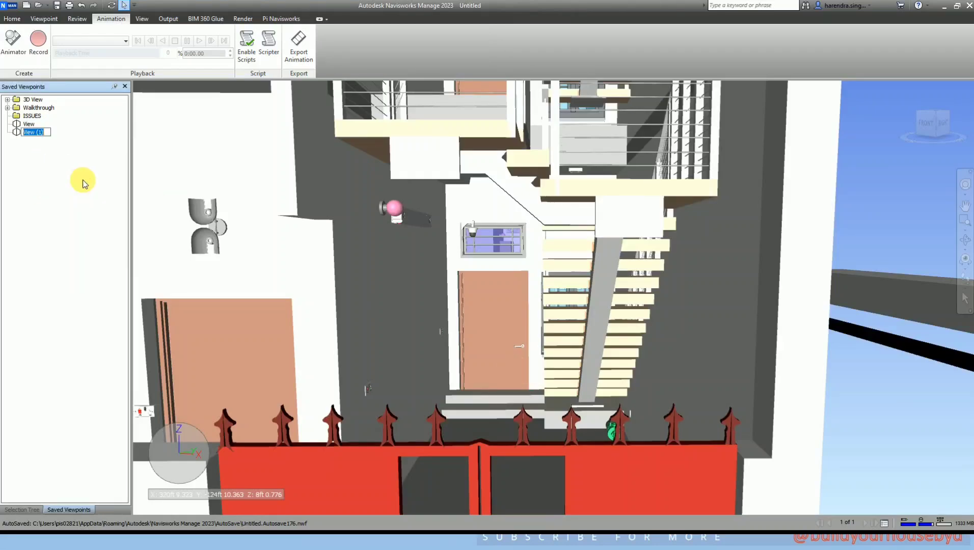
{"action": "left_click", "coordinate": [29, 123]}
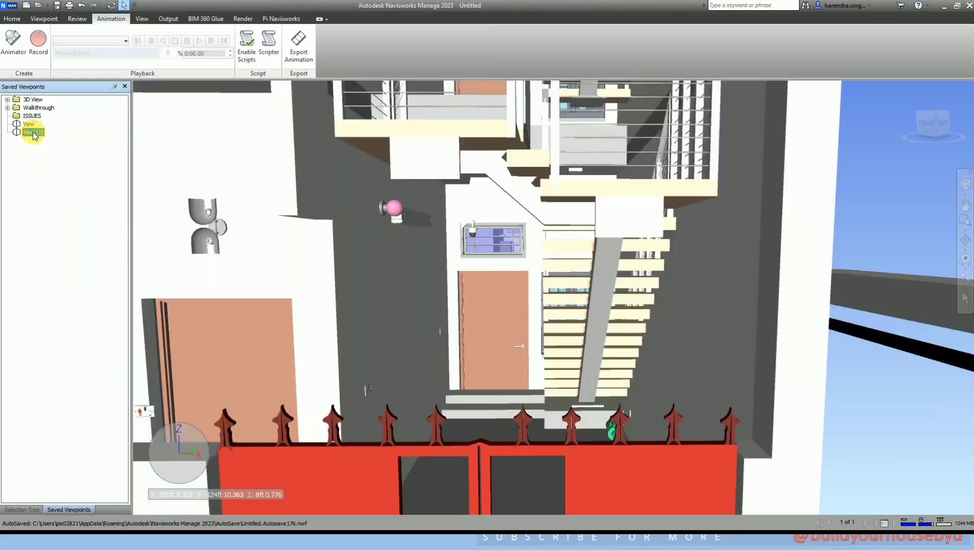
- Zoom into the ground-floor living room, facing the door, chair and sofa
{"action": "scroll", "coordinate": [497, 327], "scroll_direction": "up", "scroll_amount": 5}
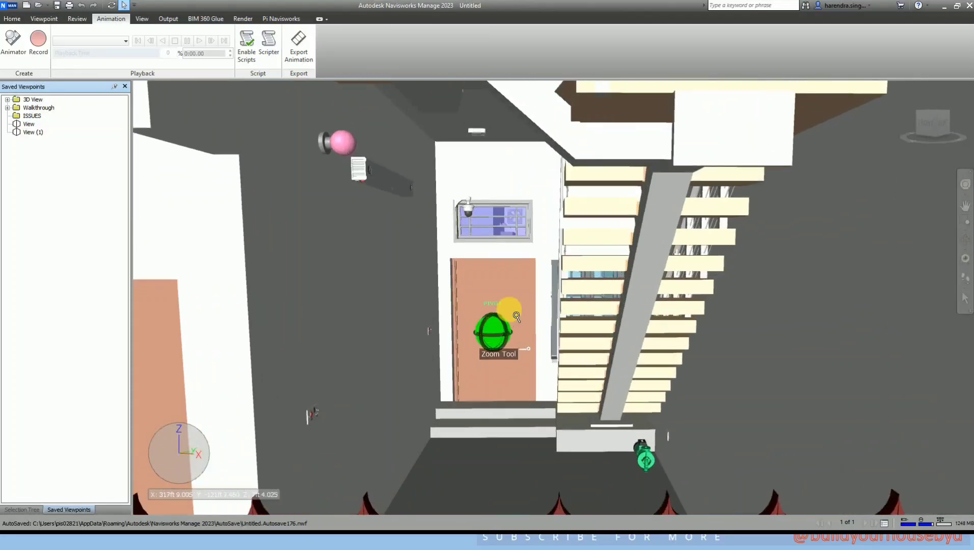
{"action": "left_click", "coordinate": [511, 308]}
{"action": "key", "text": "Escape"}
{"action": "scroll", "coordinate": [512, 307], "scroll_direction": "up", "scroll_amount": 5}
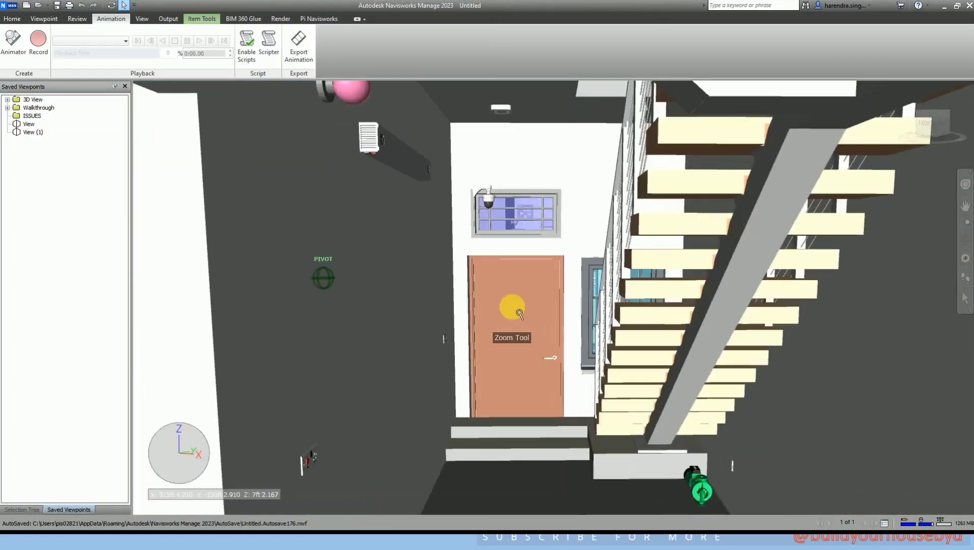
{"action": "left_click", "coordinate": [589, 307]}
{"action": "scroll", "coordinate": [588, 308], "scroll_direction": "up", "scroll_amount": 3}
{"action": "scroll", "coordinate": [587, 304], "scroll_direction": "up", "scroll_amount": 3}
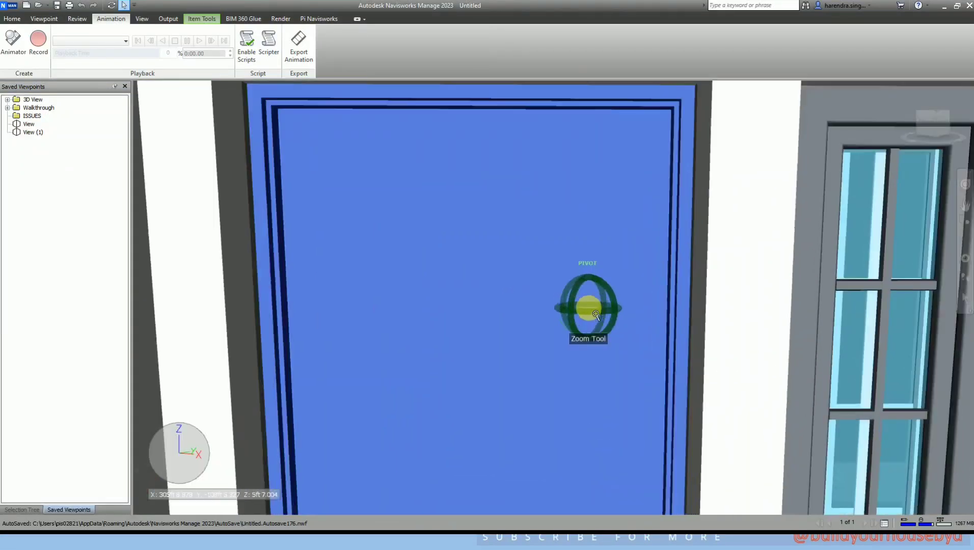
{"action": "key", "text": "Escape"}
{"action": "scroll", "coordinate": [513, 298], "scroll_direction": "up", "scroll_amount": 3}
{"action": "left_click", "coordinate": [519, 305]}
{"action": "scroll", "coordinate": [513, 299], "scroll_direction": "down", "scroll_amount": 3}
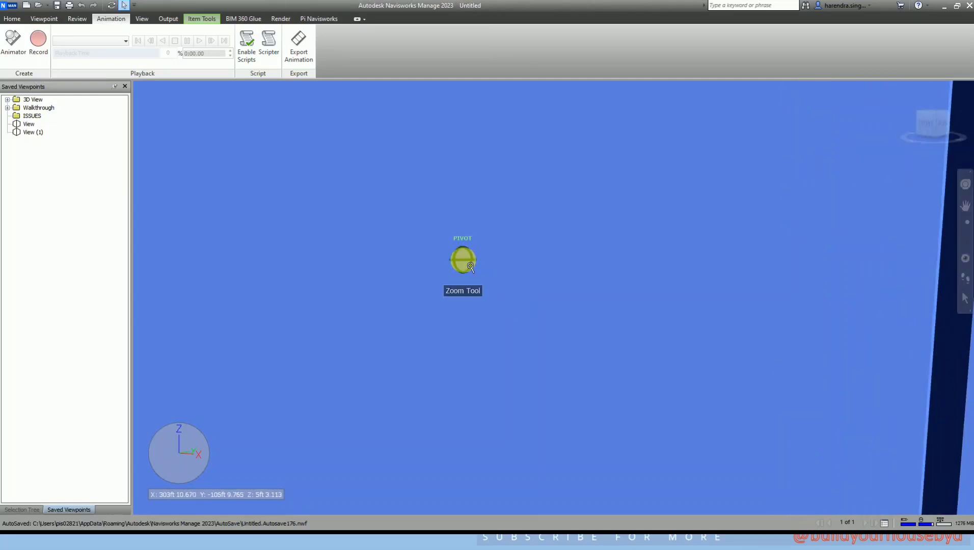
{"action": "scroll", "coordinate": [463, 260], "scroll_direction": "down", "scroll_amount": 5}
{"action": "scroll", "coordinate": [475, 266], "scroll_direction": "up", "scroll_amount": 3}
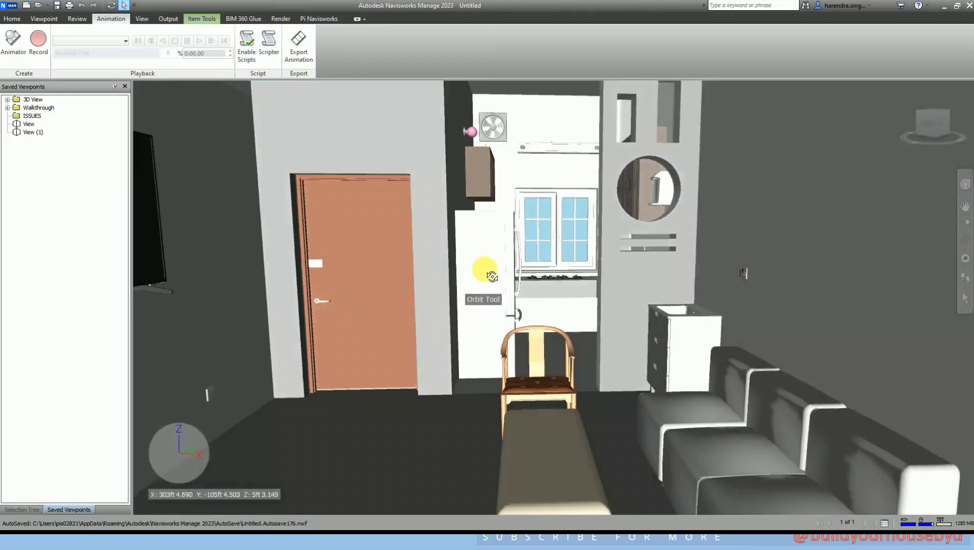
{"action": "scroll", "coordinate": [481, 269], "scroll_direction": "up", "scroll_amount": 2}
{"action": "left_click", "coordinate": [488, 271]}
{"action": "scroll", "coordinate": [492, 275], "scroll_direction": "up", "scroll_amount": 3}
- Widen the camera's field of view with the FOV slider on the Viewpoint tab
{"action": "scroll", "coordinate": [491, 276], "scroll_direction": "down", "scroll_amount": 2}
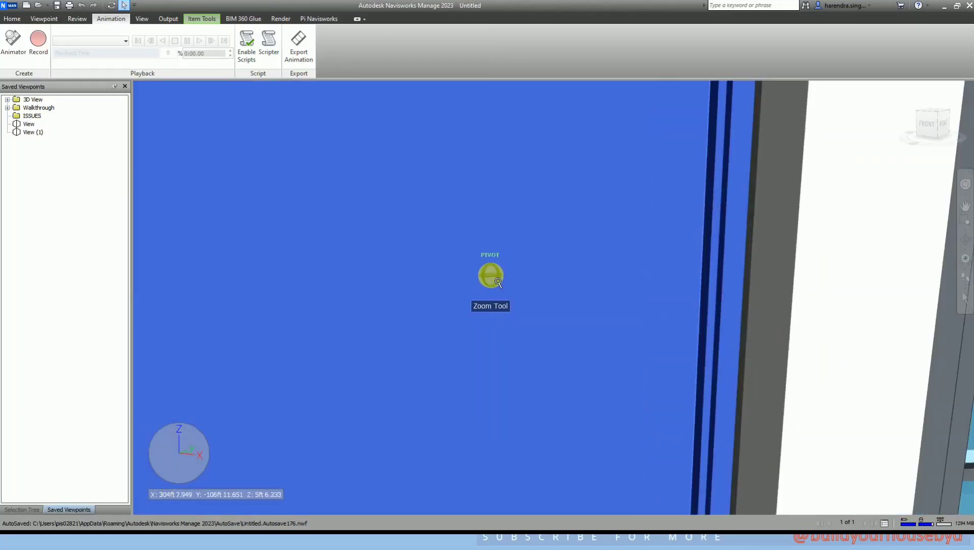
{"action": "scroll", "coordinate": [490, 276], "scroll_direction": "down", "scroll_amount": 2}
{"action": "scroll", "coordinate": [490, 276], "scroll_direction": "down", "scroll_amount": 3}
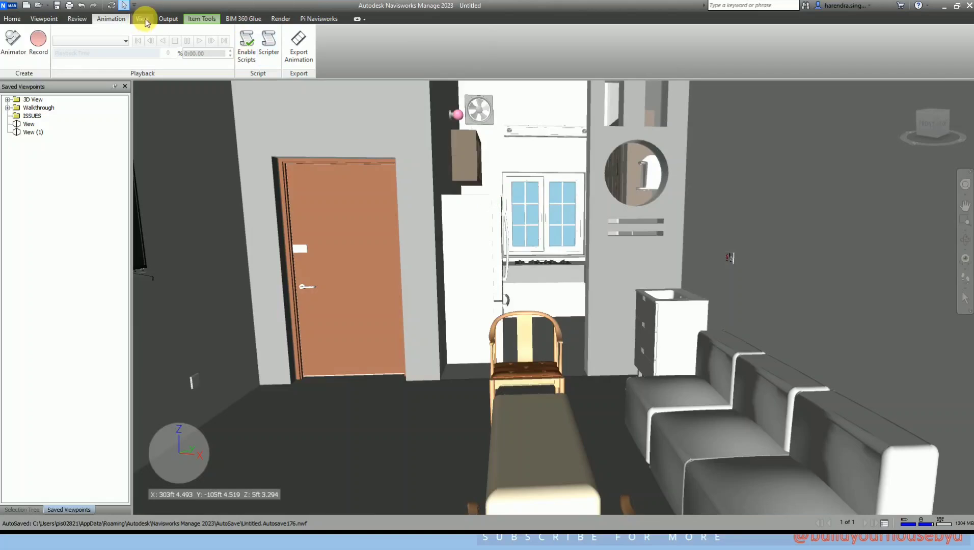
{"action": "left_click", "coordinate": [141, 19]}
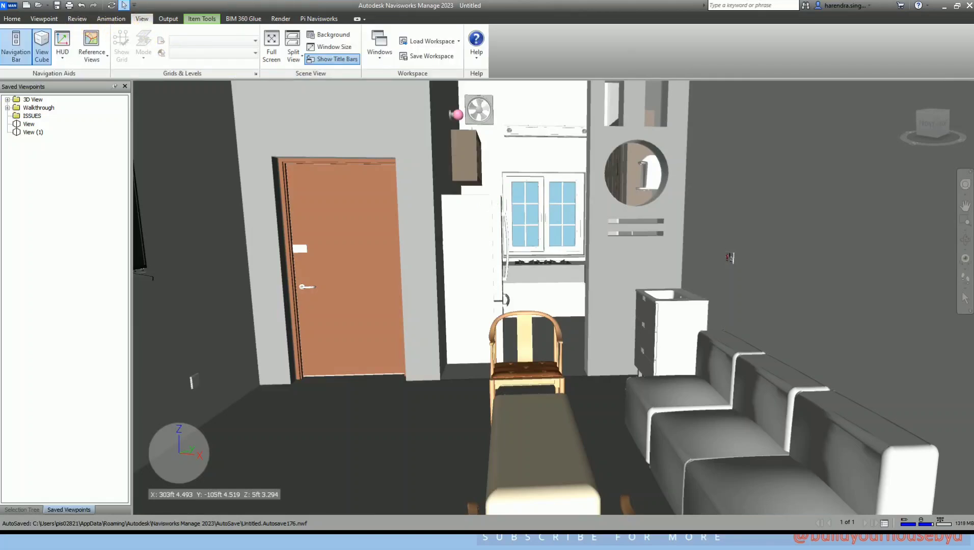
{"action": "left_click", "coordinate": [44, 18]}
{"action": "left_click_drag", "start_coordinate": [207, 33], "coordinate": [221, 43]}
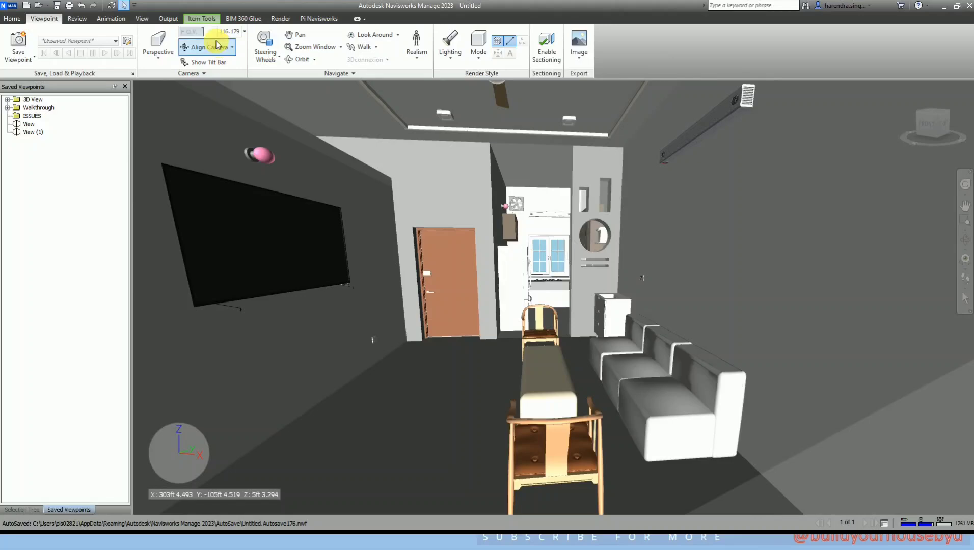
- Save the living-room view as View (2), then zoom in toward the kitchen
{"action": "right_click", "coordinate": [70, 145]}
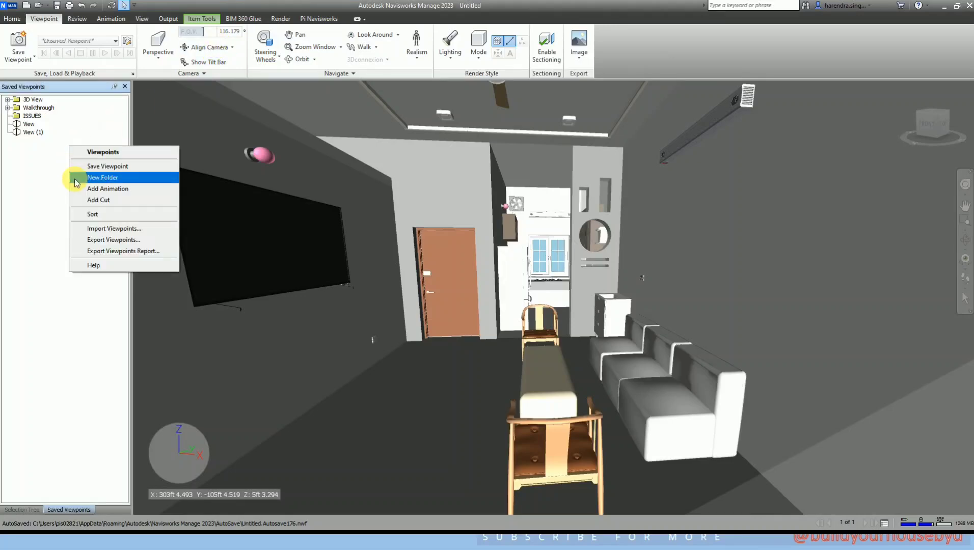
{"action": "left_click", "coordinate": [98, 168]}
{"action": "scroll", "coordinate": [561, 302], "scroll_direction": "up", "scroll_amount": 3}
{"action": "scroll", "coordinate": [561, 299], "scroll_direction": "up", "scroll_amount": 2}
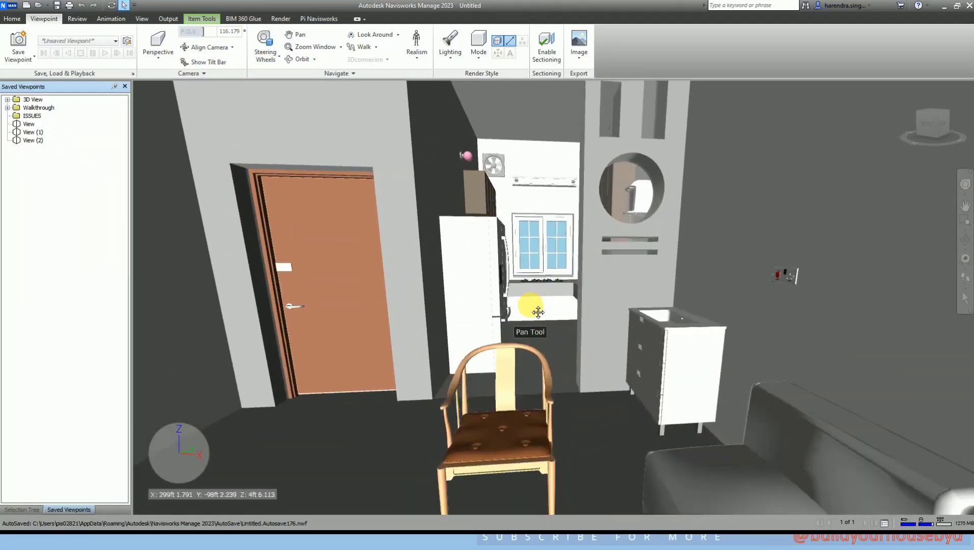
{"action": "scroll", "coordinate": [528, 305], "scroll_direction": "up", "scroll_amount": 3}
{"action": "scroll", "coordinate": [533, 308], "scroll_direction": "up", "scroll_amount": 3}
{"action": "scroll", "coordinate": [538, 318], "scroll_direction": "up", "scroll_amount": 2}
{"action": "scroll", "coordinate": [535, 316], "scroll_direction": "up", "scroll_amount": 2}
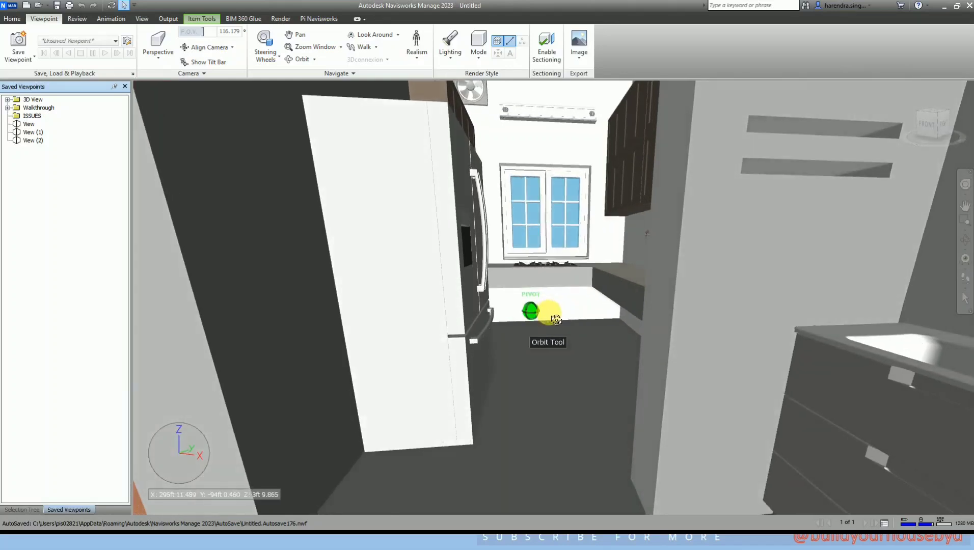
{"action": "scroll", "coordinate": [545, 316], "scroll_direction": "up", "scroll_amount": 2}
{"action": "scroll", "coordinate": [554, 318], "scroll_direction": "up", "scroll_amount": 2}
{"action": "scroll", "coordinate": [553, 315], "scroll_direction": "down", "scroll_amount": 2}
{"action": "scroll", "coordinate": [544, 323], "scroll_direction": "down", "scroll_amount": 1}
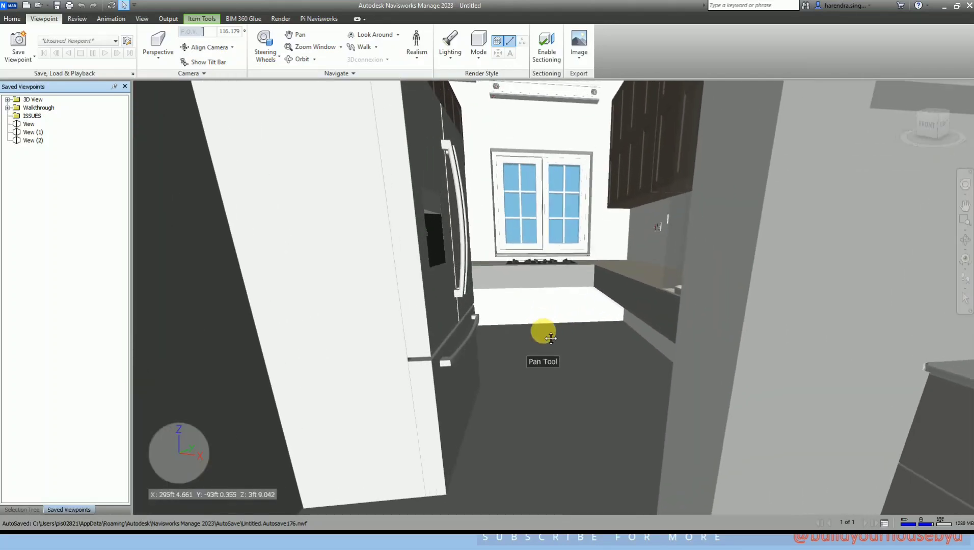
- Widen the field of view to 133.354 and save the kitchen view as View (3)
{"action": "left_click_drag", "start_coordinate": [208, 32], "coordinate": [218, 39]}
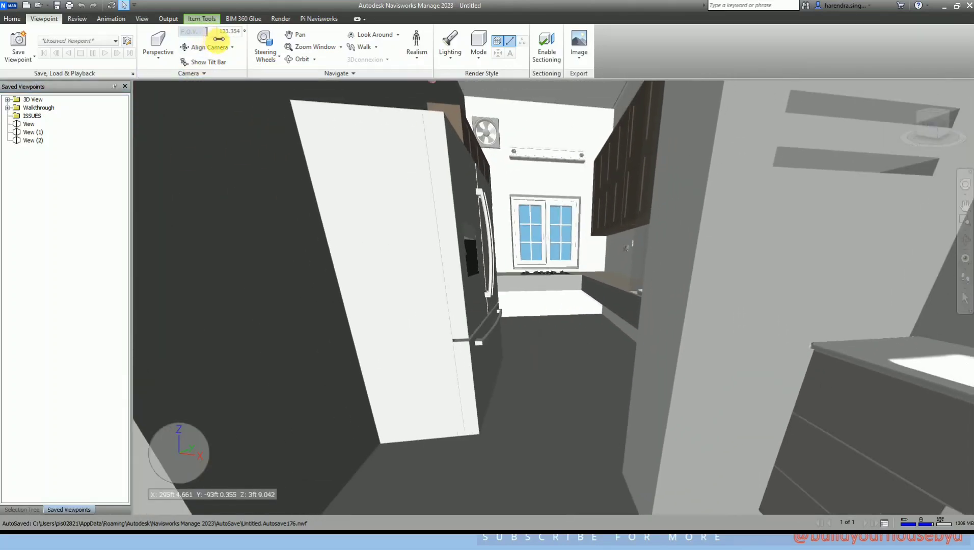
{"action": "right_click", "coordinate": [35, 197]}
{"action": "left_click", "coordinate": [81, 213]}
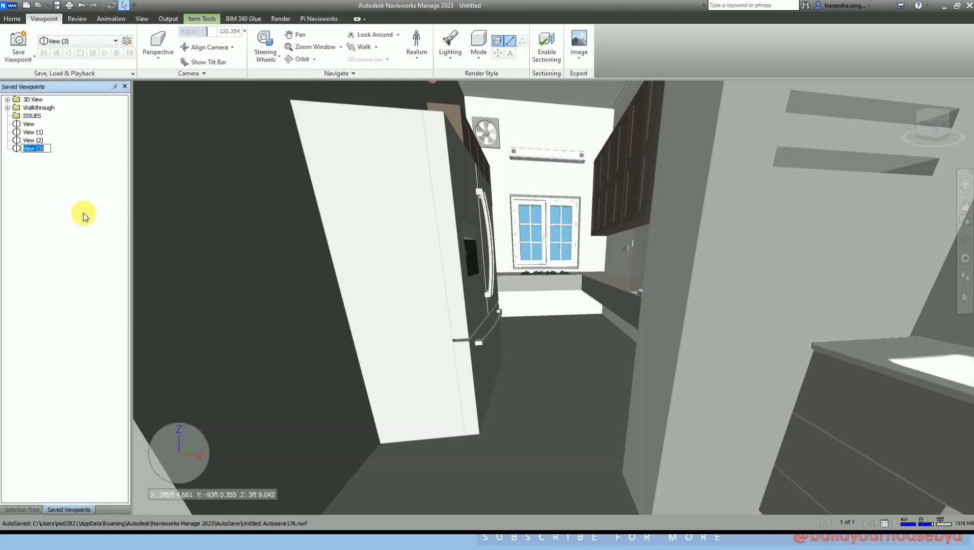
- Pan and orbit from the kitchen fridge around to face the doors and living room
{"action": "mouse_move", "coordinate": [316, 225]}
{"action": "middle_mouse_down"}
{"action": "mouse_move", "coordinate": [532, 231]}
{"action": "mouse_move", "coordinate": [348, 239]}
{"action": "middle_mouse_up"}
{"action": "mouse_move", "coordinate": [674, 234]}
{"action": "middle_mouse_down", "text": "shift"}
{"action": "mouse_move", "coordinate": [331, 219]}
{"action": "mouse_move", "coordinate": [717, 229]}
{"action": "middle_mouse_up", "text": "shift"}
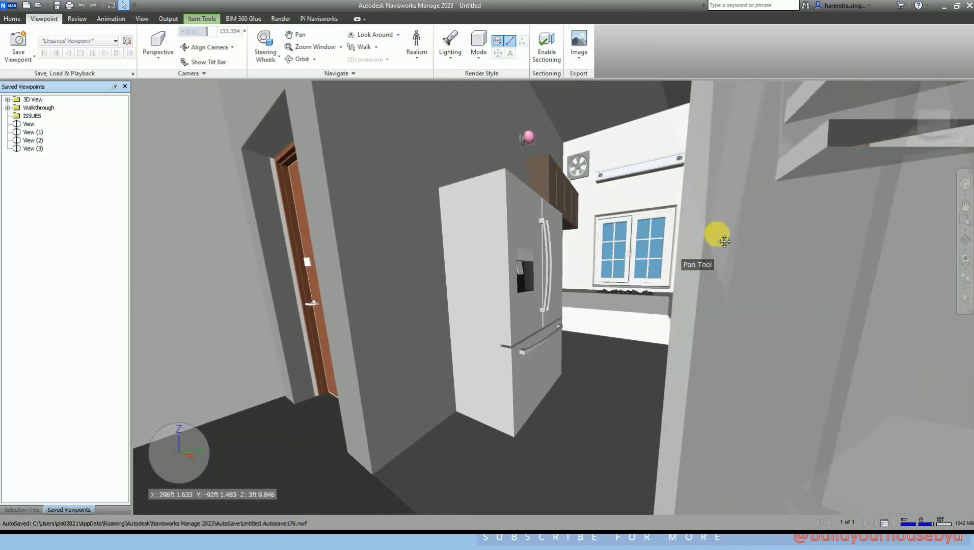
{"action": "mouse_move", "coordinate": [248, 259]}
{"action": "middle_mouse_down", "text": "shift"}
{"action": "mouse_move", "coordinate": [207, 245]}
{"action": "mouse_move", "coordinate": [344, 248]}
{"action": "mouse_move", "coordinate": [141, 250]}
{"action": "mouse_move", "coordinate": [966, 250]}
{"action": "middle_mouse_up", "text": "shift"}
{"action": "key", "text": "Escape"}
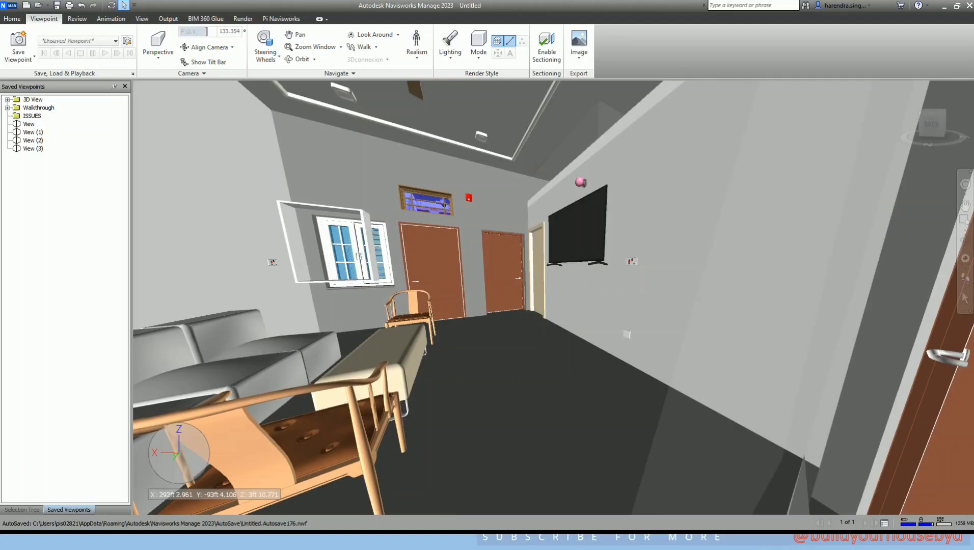
- Save the living-room view as View (4) and orbit toward the TV wall
{"action": "right_click", "coordinate": [57, 164]}
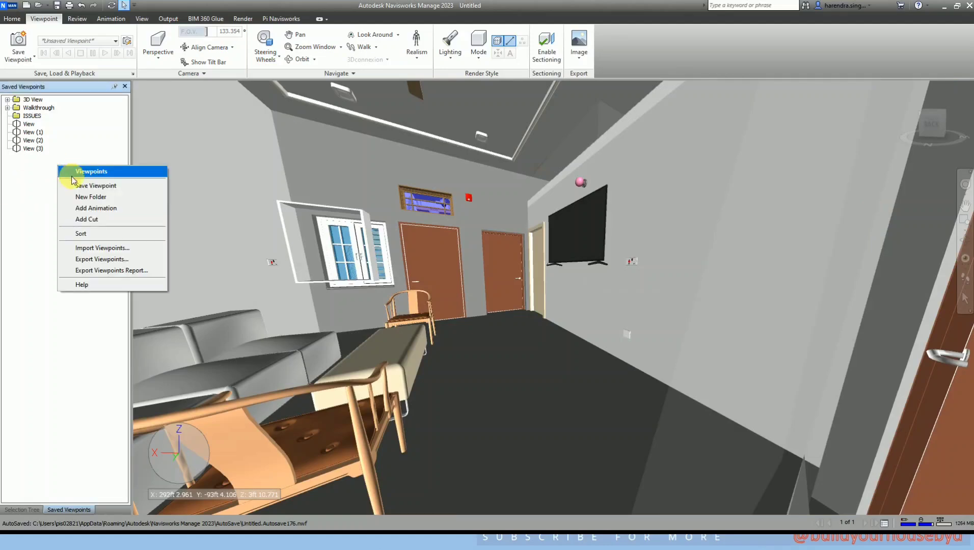
{"action": "left_click", "coordinate": [94, 188]}
{"action": "mouse_move", "coordinate": [606, 328]}
{"action": "middle_mouse_down", "text": "shift"}
{"action": "mouse_move", "coordinate": [642, 278]}
{"action": "mouse_move", "coordinate": [693, 296]}
{"action": "mouse_move", "coordinate": [800, 298]}
{"action": "mouse_move", "coordinate": [487, 283]}
{"action": "mouse_move", "coordinate": [548, 307]}
{"action": "mouse_move", "coordinate": [676, 305]}
{"action": "mouse_move", "coordinate": [700, 289]}
{"action": "middle_mouse_up", "text": "shift"}
- Zoom into the bedroom and widen the camera's field of view
{"action": "scroll", "coordinate": [618, 276], "scroll_direction": "up", "scroll_amount": 3}
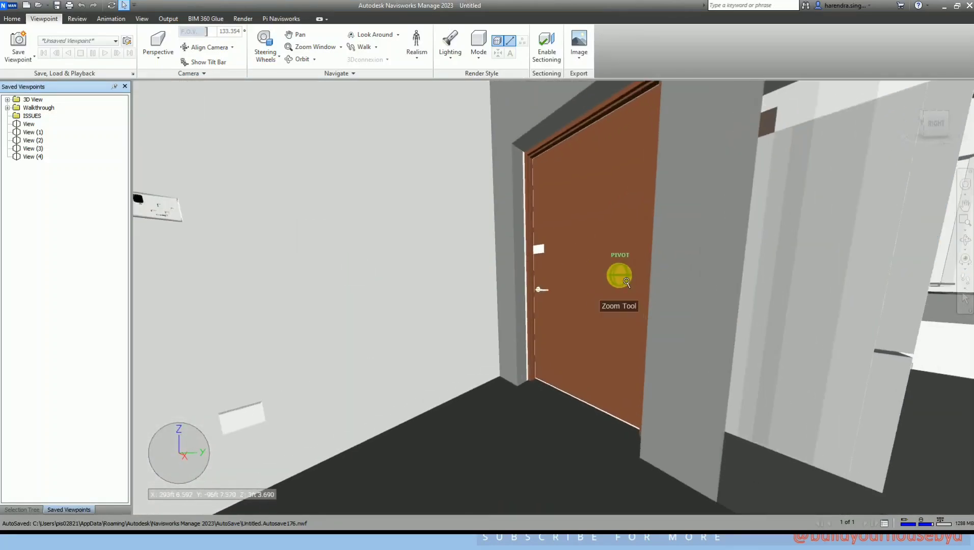
{"action": "scroll", "coordinate": [626, 282], "scroll_direction": "up", "scroll_amount": 3}
{"action": "scroll", "coordinate": [626, 281], "scroll_direction": "up", "scroll_amount": 3}
{"action": "scroll", "coordinate": [621, 278], "scroll_direction": "up", "scroll_amount": 3}
{"action": "scroll", "coordinate": [621, 276], "scroll_direction": "up", "scroll_amount": 2}
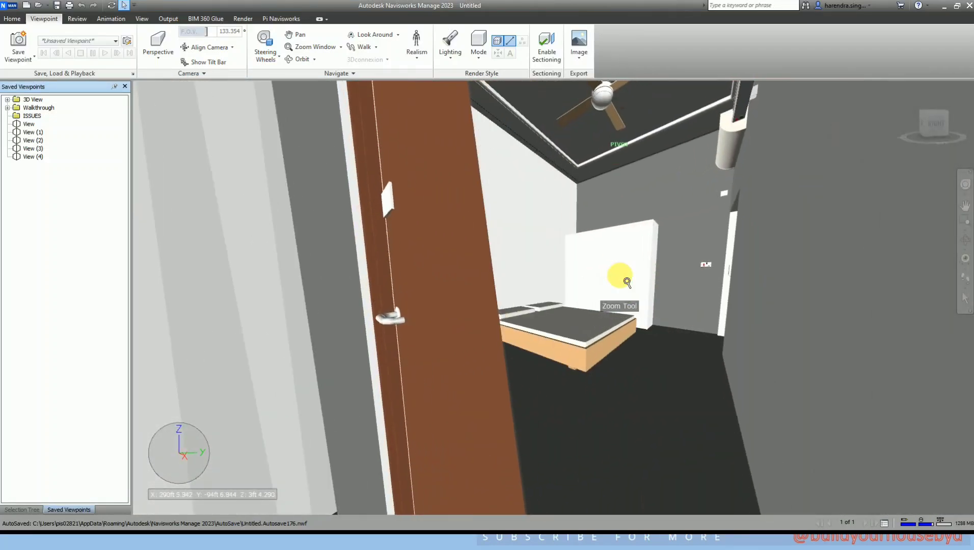
{"action": "scroll", "coordinate": [627, 275], "scroll_direction": "up", "scroll_amount": 2}
{"action": "scroll", "coordinate": [621, 271], "scroll_direction": "up", "scroll_amount": 1}
{"action": "scroll", "coordinate": [627, 255], "scroll_direction": "up", "scroll_amount": 3}
{"action": "scroll", "coordinate": [633, 250], "scroll_direction": "down", "scroll_amount": 2}
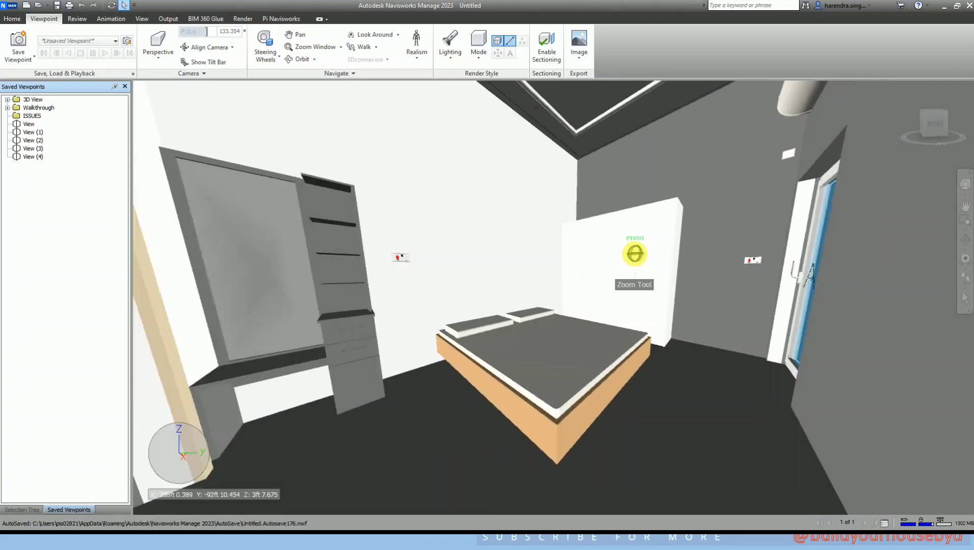
{"action": "scroll", "coordinate": [637, 255], "scroll_direction": "down", "scroll_amount": 2}
{"action": "scroll", "coordinate": [642, 261], "scroll_direction": "down", "scroll_amount": 3}
{"action": "mouse_move", "coordinate": [636, 257]}
{"action": "middle_mouse_down", "text": "shift"}
{"action": "mouse_move", "coordinate": [627, 255]}
{"action": "mouse_move", "coordinate": [633, 248]}
{"action": "mouse_move", "coordinate": [622, 265]}
{"action": "mouse_move", "coordinate": [631, 261]}
{"action": "mouse_move", "coordinate": [615, 263]}
{"action": "mouse_move", "coordinate": [623, 287]}
{"action": "mouse_move", "coordinate": [632, 251]}
{"action": "middle_mouse_up", "text": "shift"}
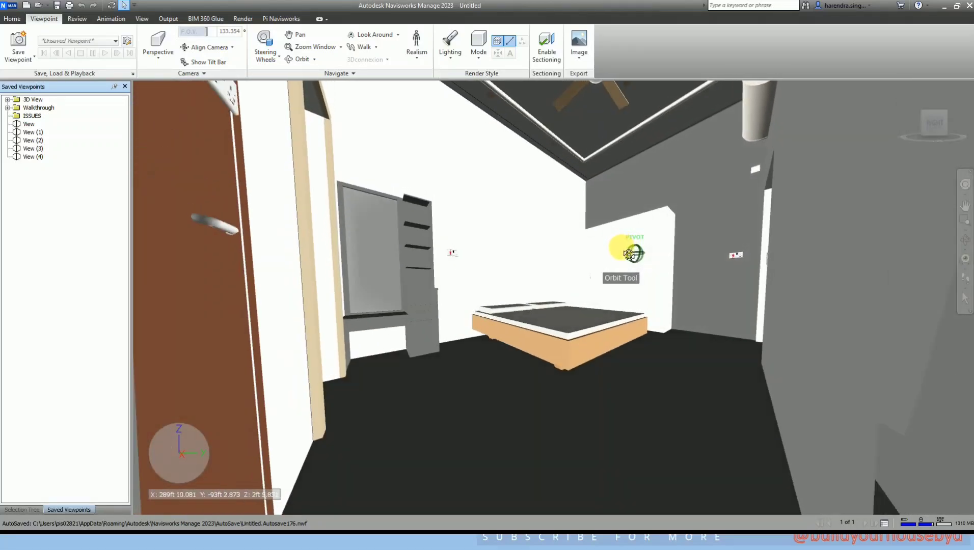
{"action": "mouse_move", "coordinate": [202, 33]}
{"action": "left_mouse_down"}
{"action": "mouse_move", "coordinate": [210, 41]}
{"action": "mouse_move", "coordinate": [203, 39]}
{"action": "left_mouse_up"}
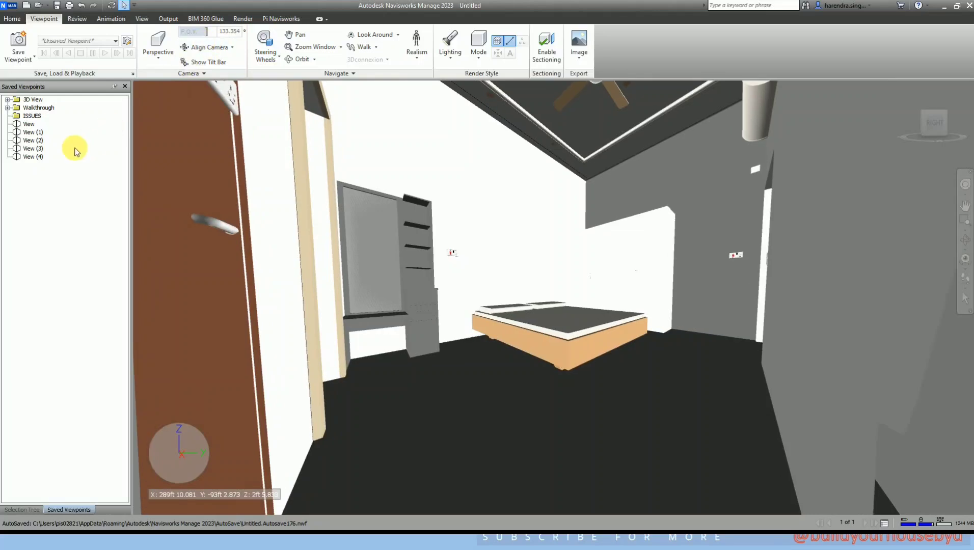
- Save the bedroom view with bed and desk as View (5)
{"action": "right_click", "coordinate": [68, 205]}
{"action": "left_click", "coordinate": [99, 223]}
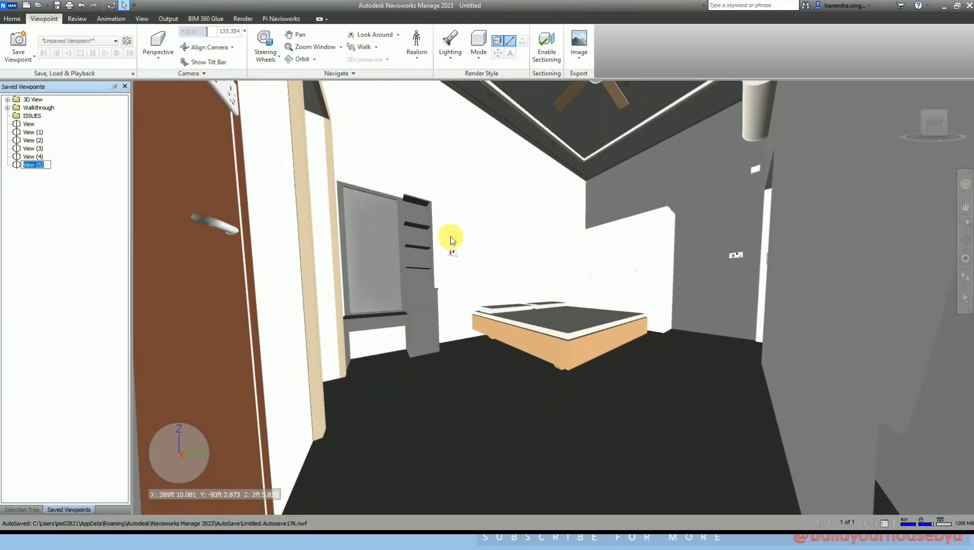
{"action": "mouse_move", "coordinate": [450, 237]}
{"action": "middle_mouse_down", "text": "shift"}
{"action": "mouse_move", "coordinate": [510, 267]}
{"action": "mouse_move", "coordinate": [566, 266]}
{"action": "middle_mouse_up", "text": "shift"}
- Pan across the balcony to the doors and staircase and save it as View (6)
{"action": "scroll", "coordinate": [565, 263], "scroll_direction": "up", "scroll_amount": 5}
{"action": "scroll", "coordinate": [570, 267], "scroll_direction": "down", "scroll_amount": 2}
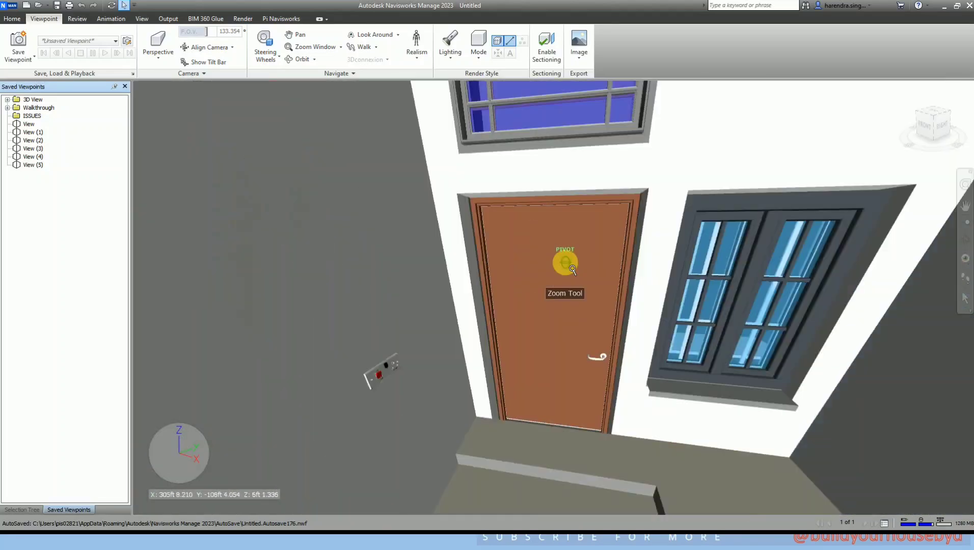
{"action": "scroll", "coordinate": [572, 270], "scroll_direction": "down", "scroll_amount": 5}
{"action": "scroll", "coordinate": [573, 269], "scroll_direction": "down", "scroll_amount": 3}
{"action": "scroll", "coordinate": [559, 258], "scroll_direction": "up", "scroll_amount": 1}
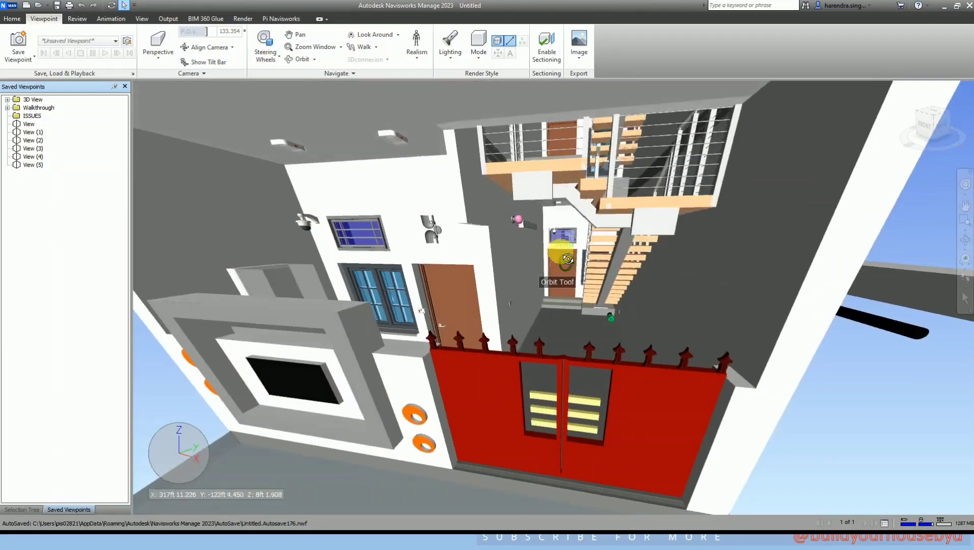
{"action": "scroll", "coordinate": [566, 256], "scroll_direction": "down", "scroll_amount": 1}
{"action": "scroll", "coordinate": [642, 261], "scroll_direction": "up", "scroll_amount": 4}
{"action": "scroll", "coordinate": [646, 268], "scroll_direction": "up", "scroll_amount": 3}
{"action": "scroll", "coordinate": [646, 269], "scroll_direction": "down", "scroll_amount": 3}
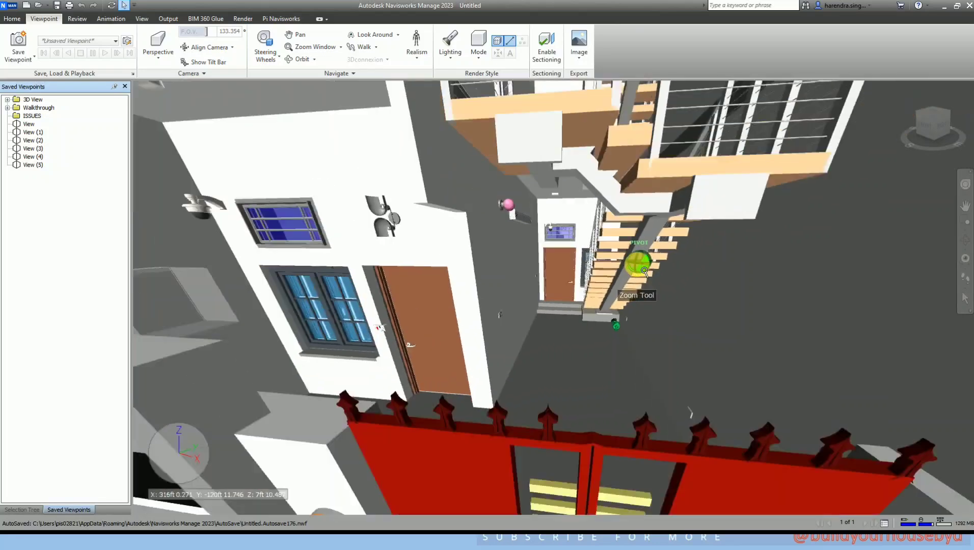
{"action": "scroll", "coordinate": [638, 266], "scroll_direction": "down", "scroll_amount": 3}
{"action": "scroll", "coordinate": [594, 246], "scroll_direction": "up", "scroll_amount": 5}
{"action": "mouse_move", "coordinate": [594, 245]}
{"action": "middle_mouse_down"}
{"action": "mouse_move", "coordinate": [606, 357]}
{"action": "mouse_move", "coordinate": [538, 217]}
{"action": "mouse_move", "coordinate": [561, 243]}
{"action": "mouse_move", "coordinate": [546, 248]}
{"action": "middle_mouse_up"}
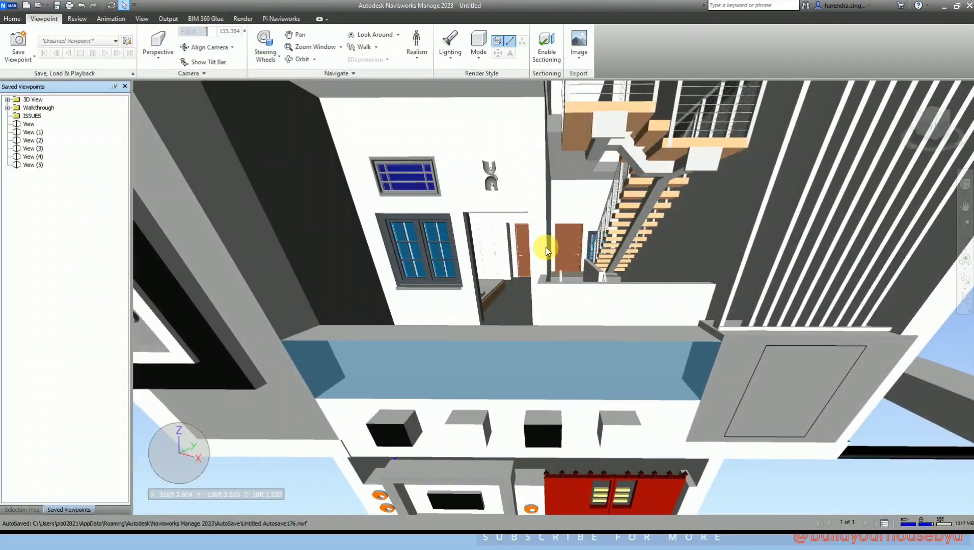
{"action": "right_click", "coordinate": [43, 223]}
{"action": "left_click", "coordinate": [63, 238]}
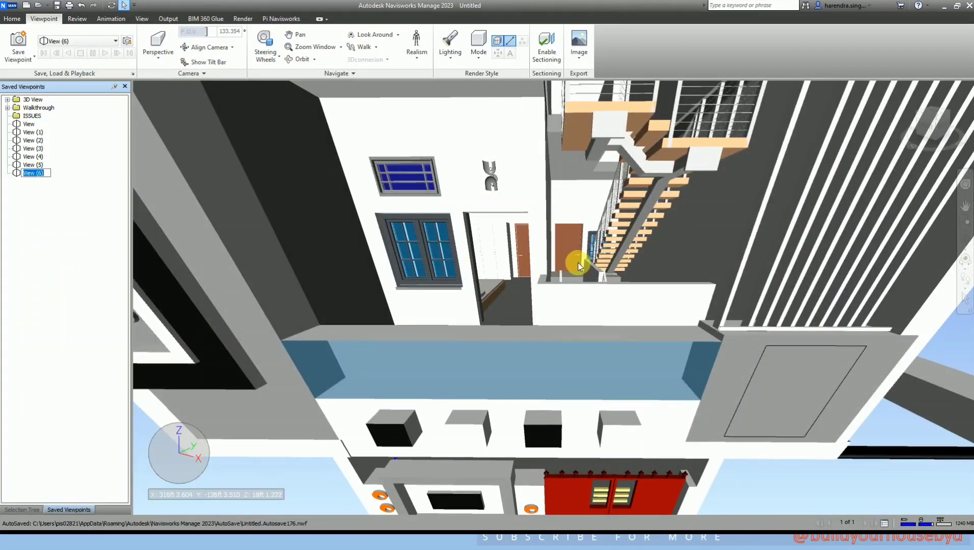
- Pan across the building to a close-up of the staircase
{"action": "scroll", "coordinate": [578, 263], "scroll_direction": "down", "scroll_amount": 3}
{"action": "scroll", "coordinate": [516, 278], "scroll_direction": "down", "scroll_amount": 3}
{"action": "scroll", "coordinate": [515, 279], "scroll_direction": "down", "scroll_amount": 5}
{"action": "mouse_move", "coordinate": [525, 316]}
{"action": "middle_mouse_down"}
{"action": "mouse_move", "coordinate": [502, 396]}
{"action": "mouse_move", "coordinate": [487, 405]}
{"action": "mouse_move", "coordinate": [516, 294]}
{"action": "middle_mouse_up"}
{"action": "scroll", "coordinate": [528, 268], "scroll_direction": "up", "scroll_amount": 5}
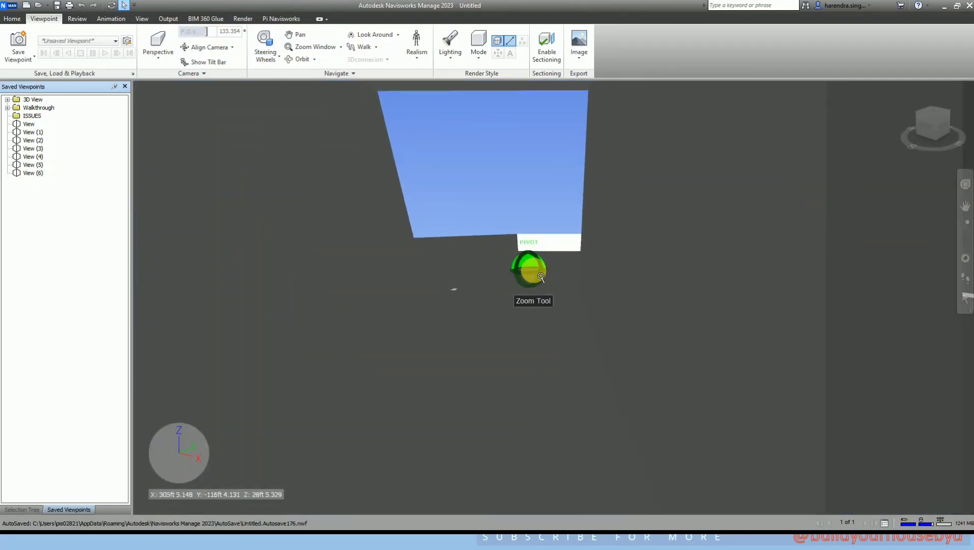
{"action": "scroll", "coordinate": [541, 277], "scroll_direction": "down", "scroll_amount": 2}
{"action": "scroll", "coordinate": [557, 272], "scroll_direction": "down", "scroll_amount": 2}
{"action": "mouse_move", "coordinate": [607, 272]}
{"action": "middle_mouse_down"}
{"action": "mouse_move", "coordinate": [398, 217]}
{"action": "mouse_move", "coordinate": [450, 189]}
{"action": "mouse_move", "coordinate": [381, 179]}
{"action": "mouse_move", "coordinate": [469, 249]}
{"action": "mouse_move", "coordinate": [490, 244]}
{"action": "middle_mouse_up"}
- Zoom out to frame the whole two-storey house and orbit it upright
{"action": "scroll", "coordinate": [490, 244], "scroll_direction": "down", "scroll_amount": 5}
{"action": "scroll", "coordinate": [490, 244], "scroll_direction": "down", "scroll_amount": 2}
{"action": "scroll", "coordinate": [506, 315], "scroll_direction": "up", "scroll_amount": 2}
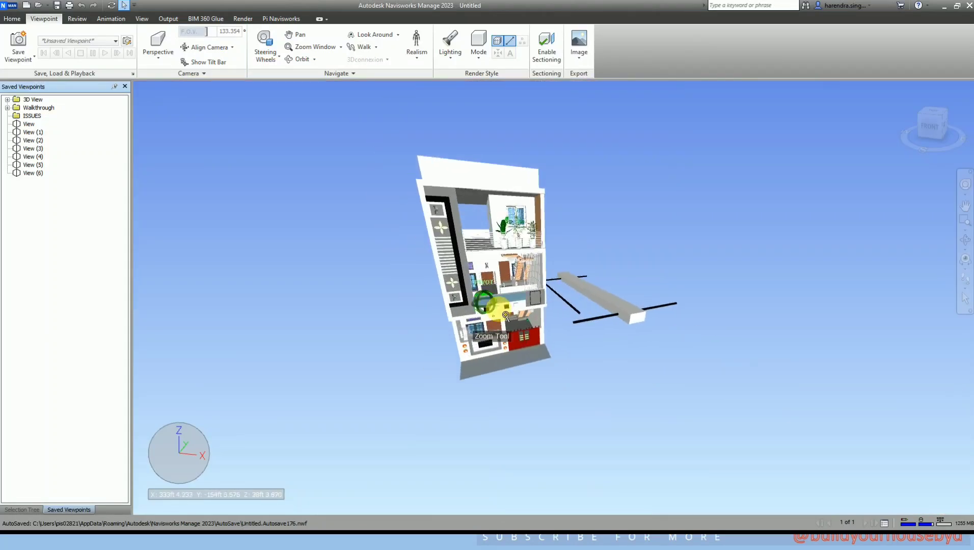
{"action": "scroll", "coordinate": [509, 293], "scroll_direction": "up", "scroll_amount": 3}
{"action": "scroll", "coordinate": [507, 288], "scroll_direction": "up", "scroll_amount": 2}
{"action": "middle_click_drag", "start_coordinate": [507, 288], "coordinate": [504, 281], "text": "shift"}
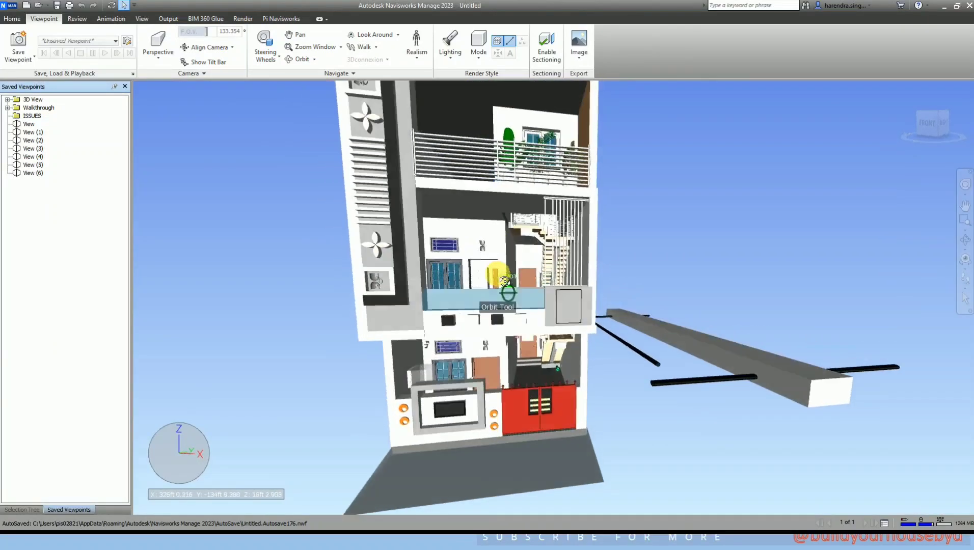
{"action": "scroll", "coordinate": [504, 281], "scroll_direction": "down", "scroll_amount": 2}
{"action": "scroll", "coordinate": [494, 311], "scroll_direction": "down", "scroll_amount": 2}
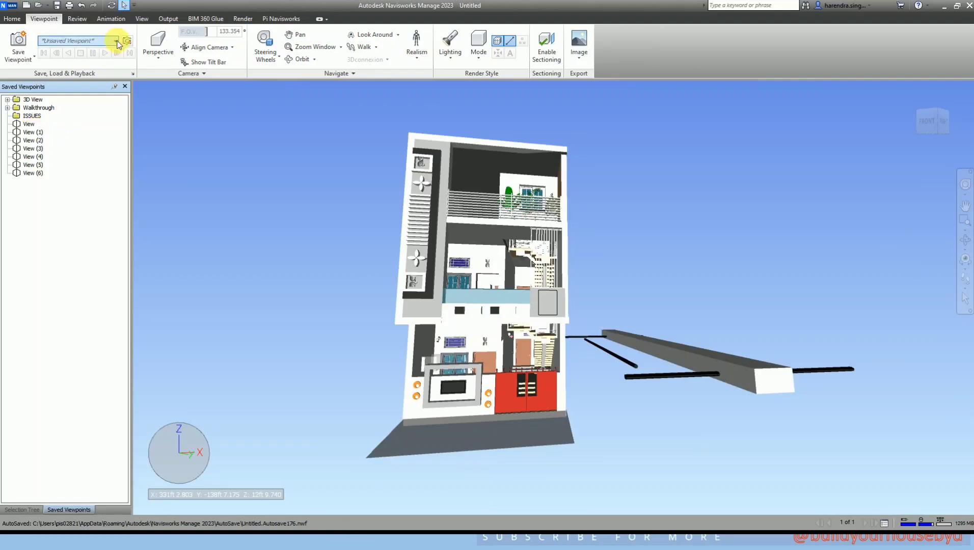
- Record and stop an empty Animation1, then drag View through View (6) into it
{"action": "left_click", "coordinate": [111, 18]}
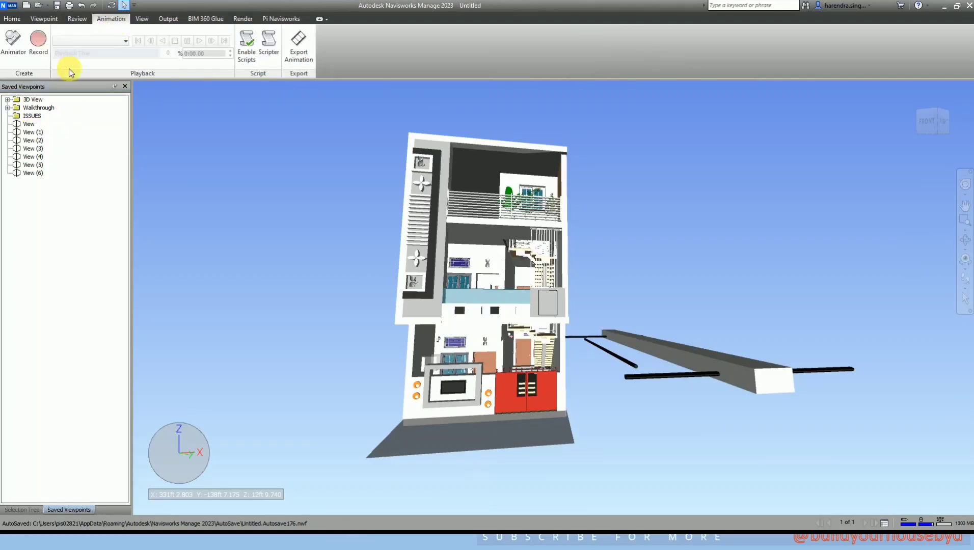
{"action": "left_click", "coordinate": [40, 46]}
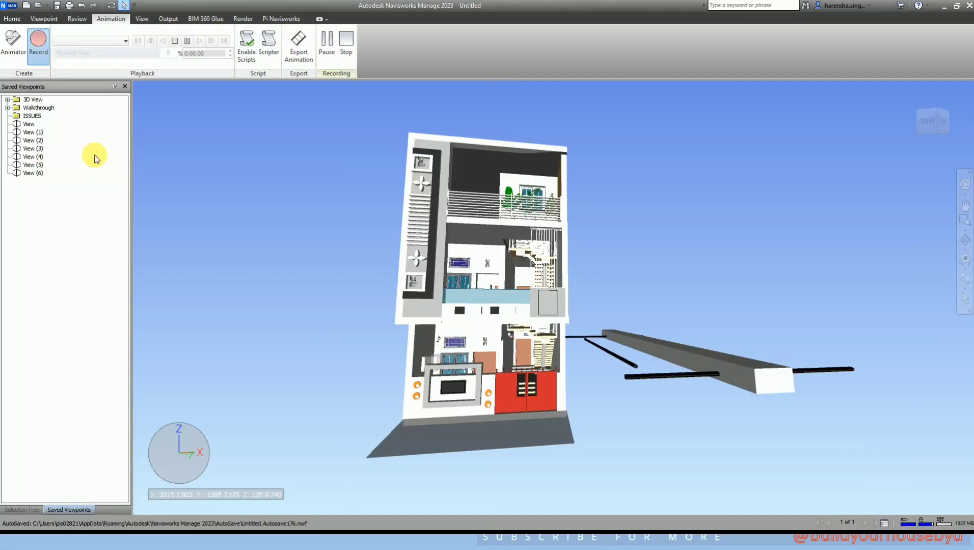
{"action": "left_click", "coordinate": [39, 57]}
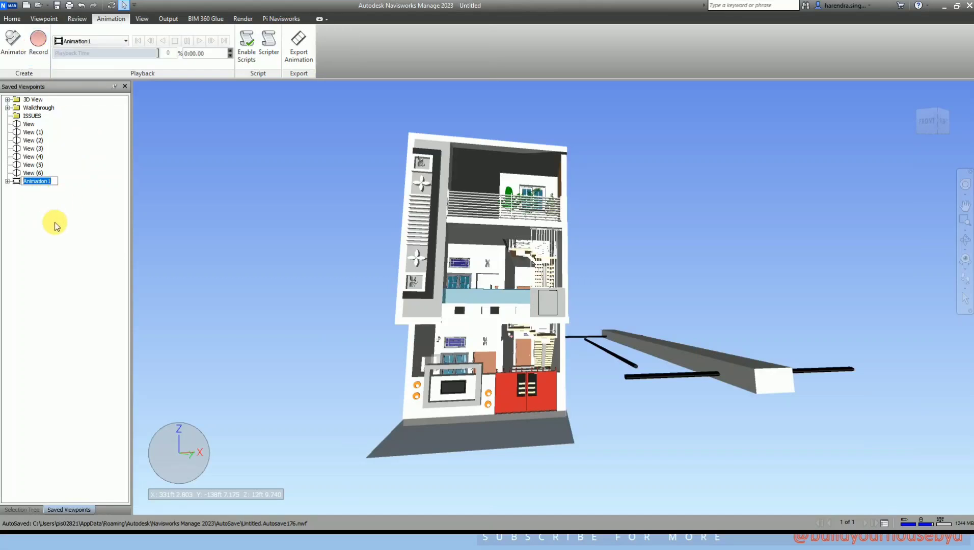
{"action": "left_click", "coordinate": [27, 125]}
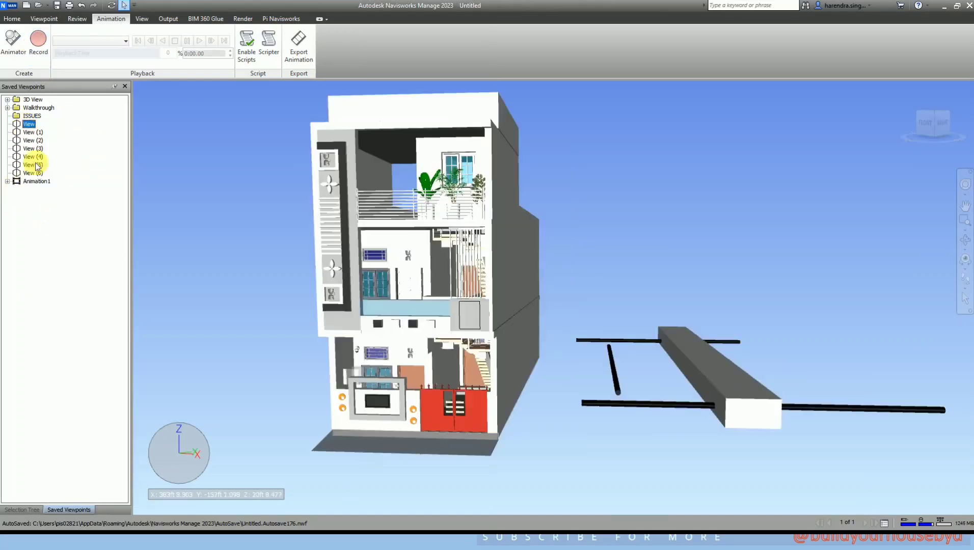
{"action": "left_click", "coordinate": [38, 174], "text": "shift"}
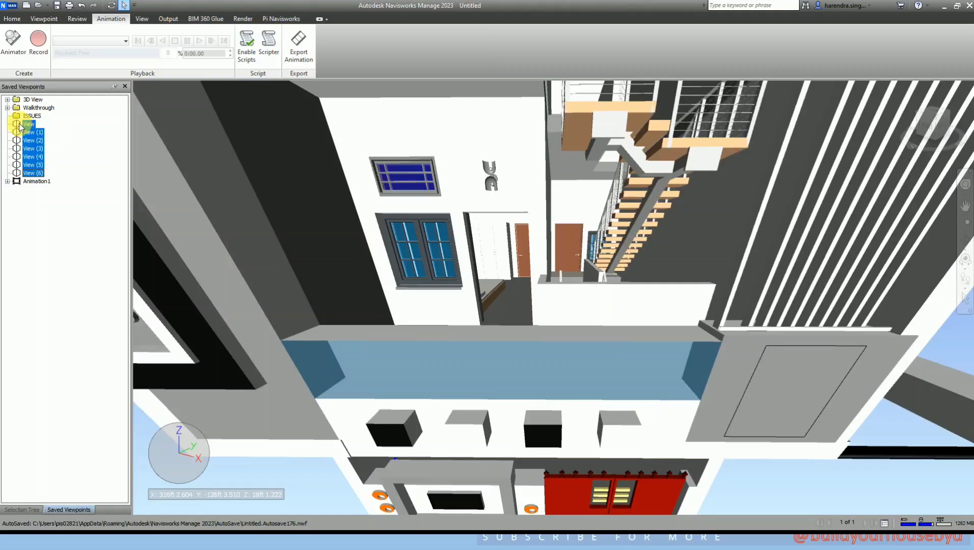
{"action": "left_click_drag", "start_coordinate": [34, 185], "coordinate": [38, 190]}
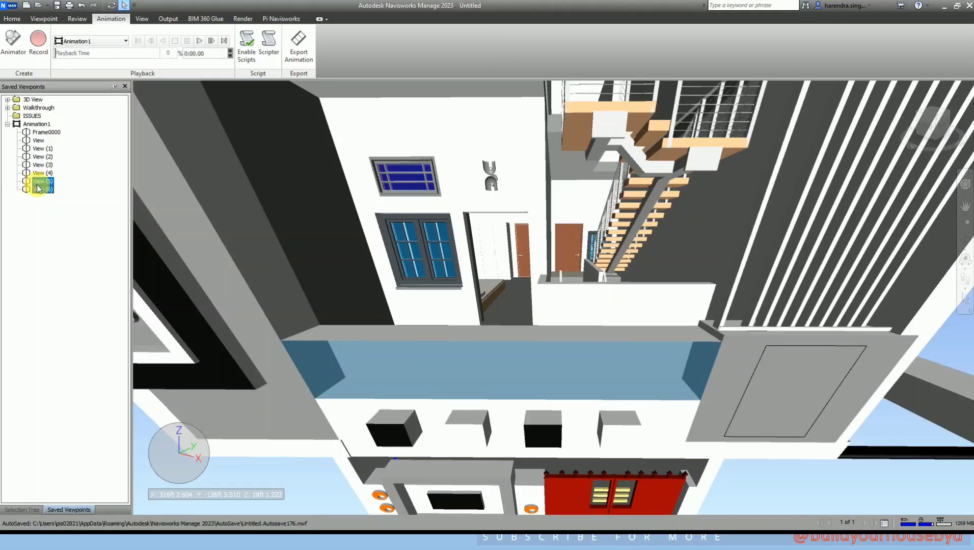
{"action": "left_click", "coordinate": [52, 235]}
{"action": "left_click", "coordinate": [50, 132]}
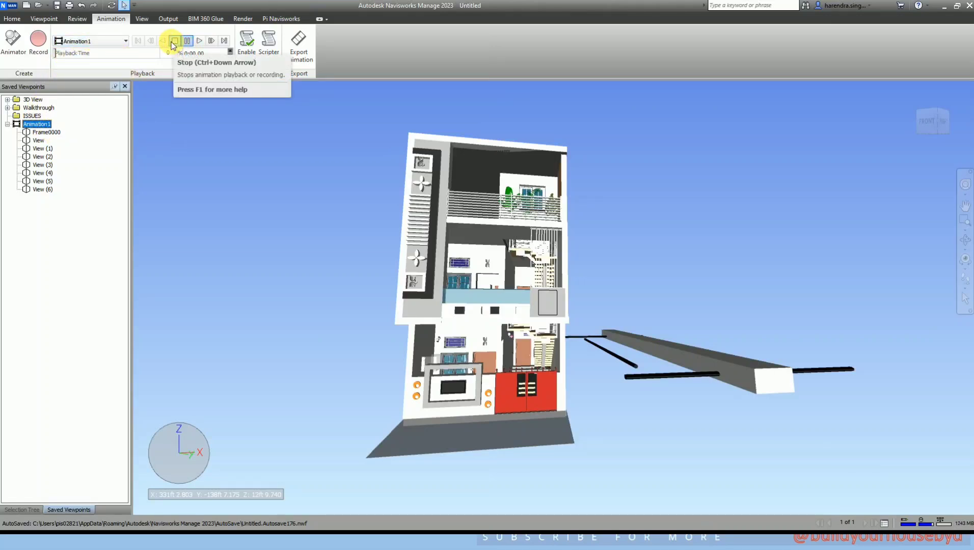
- Play Animation1, rewind it to 0 and play it again from the start
{"action": "left_click", "coordinate": [199, 41]}
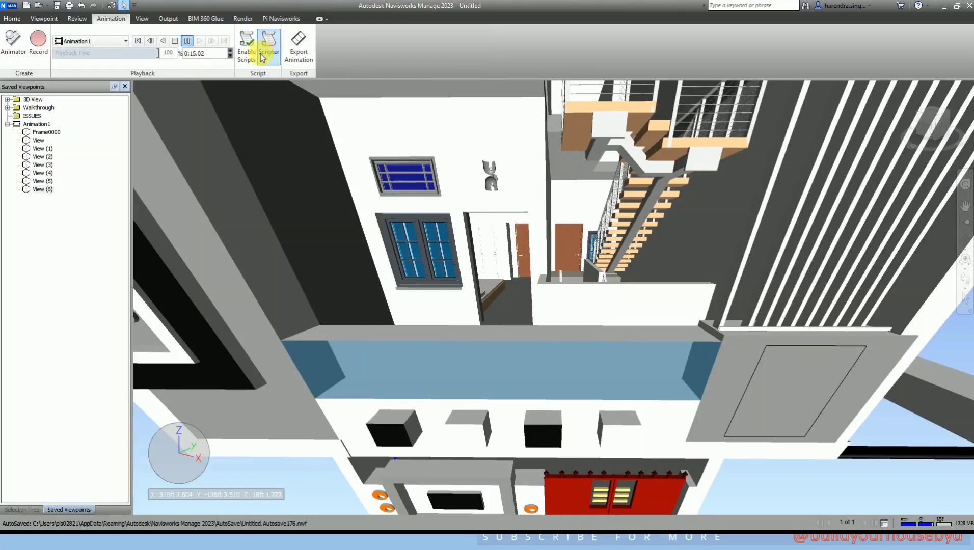
{"action": "left_click", "coordinate": [230, 53]}
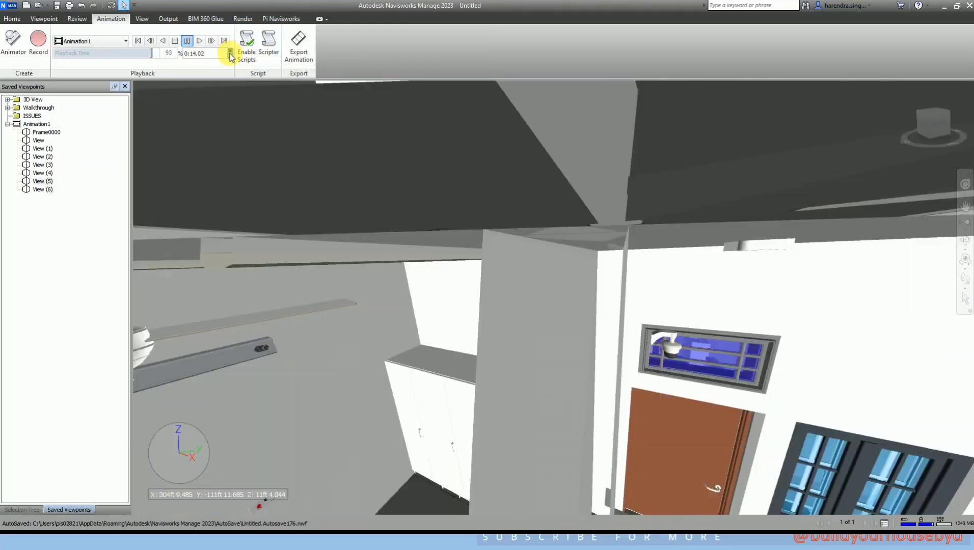
{"action": "left_click", "coordinate": [231, 52]}
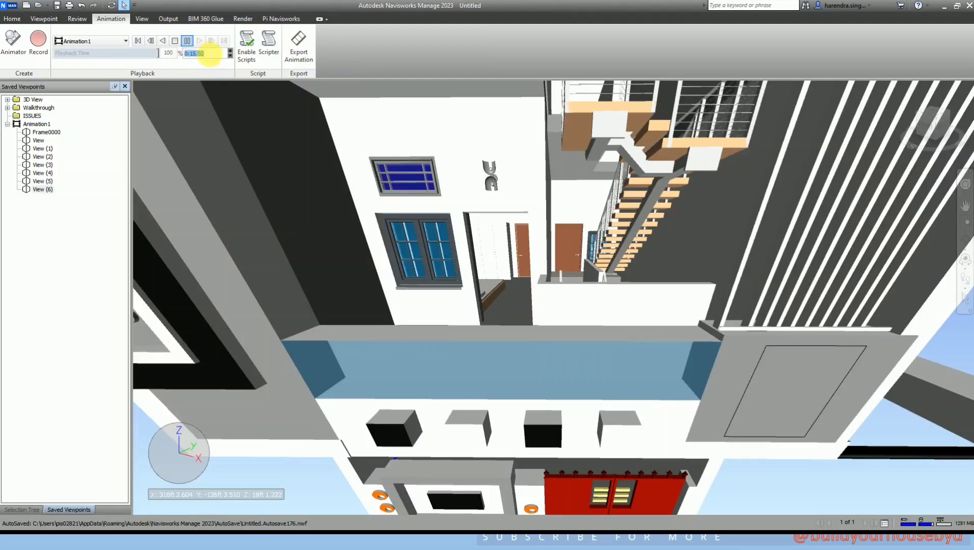
{"action": "left_click", "coordinate": [33, 126]}
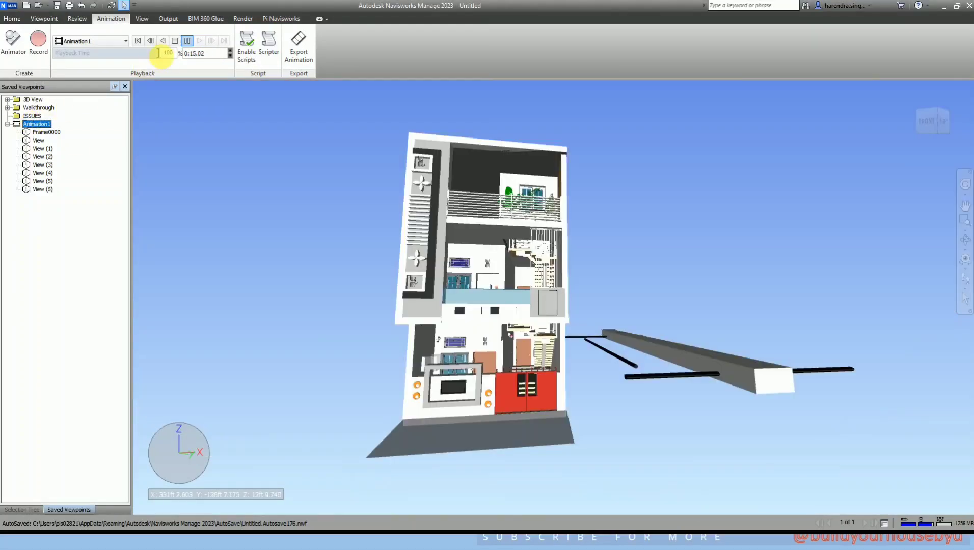
{"action": "left_click", "coordinate": [182, 44]}
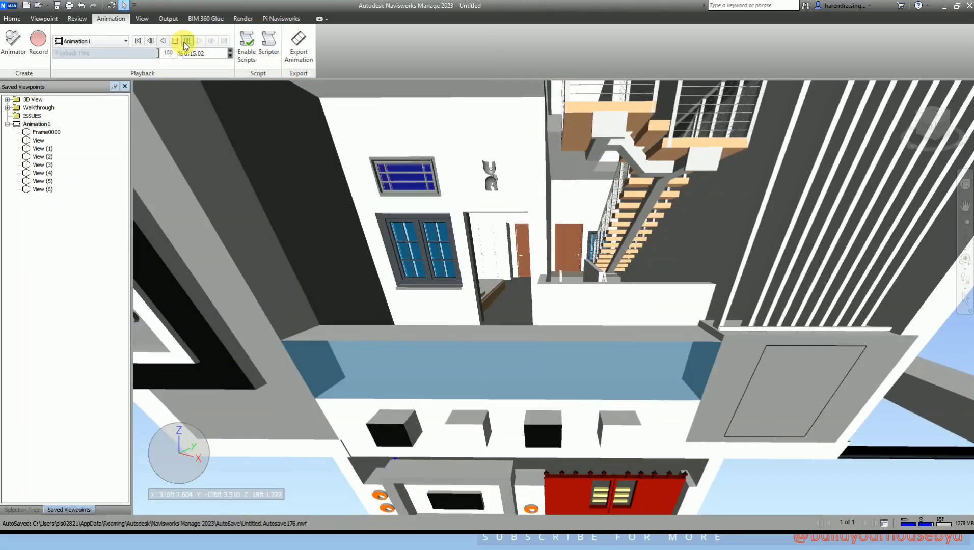
{"action": "left_click_drag", "start_coordinate": [168, 54], "coordinate": [39, 69]}
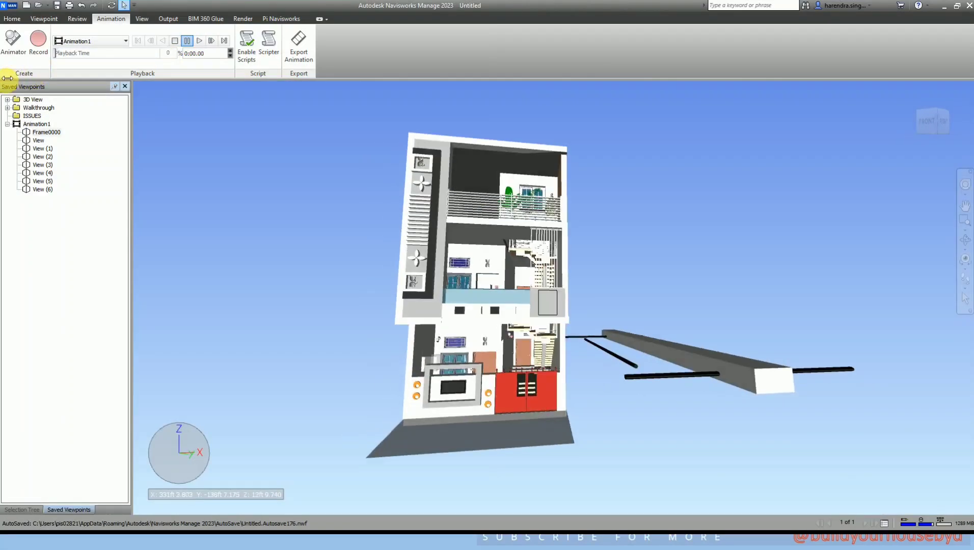
{"action": "left_click", "coordinate": [199, 43]}
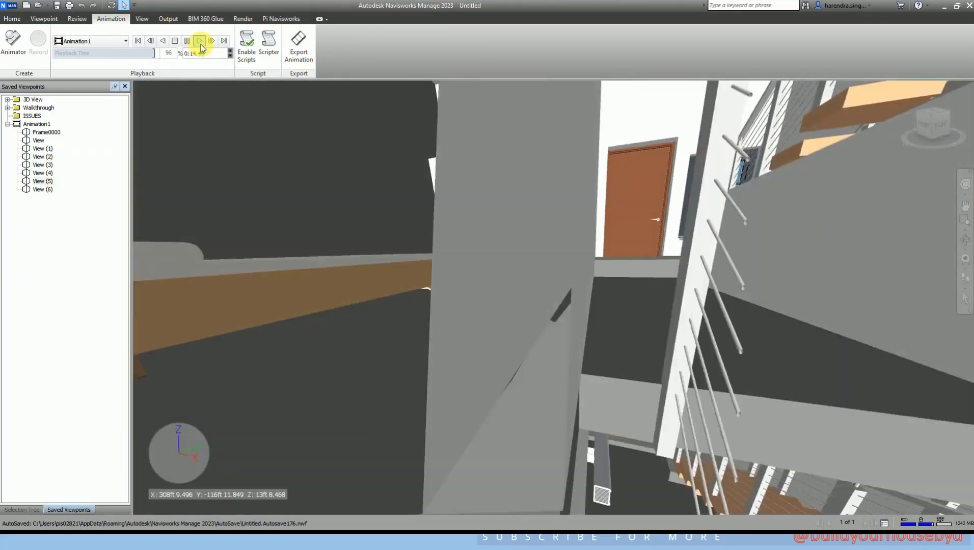
- Turn the house to face front, jump to Frame0000, and make Animation1 current
{"action": "scroll", "coordinate": [562, 230], "scroll_direction": "down", "scroll_amount": 5}
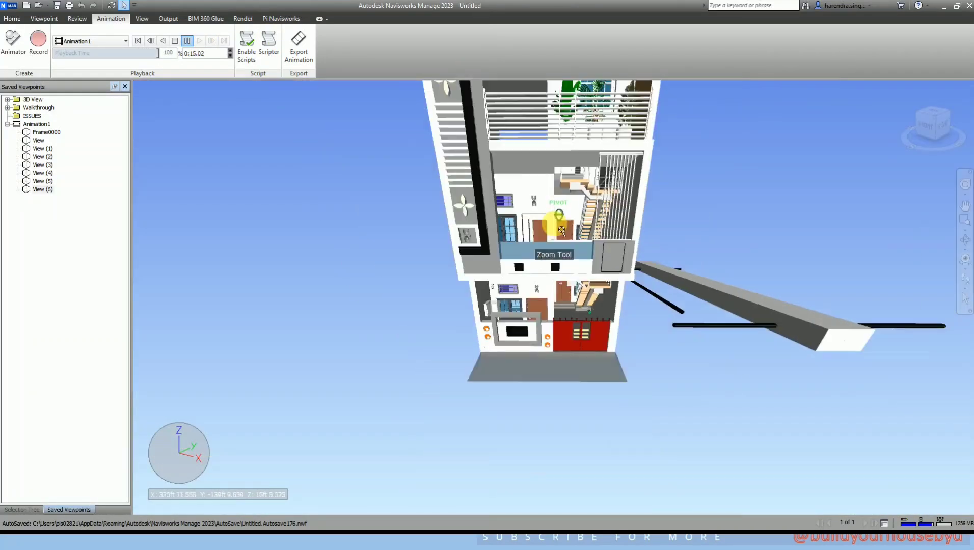
{"action": "middle_click_drag", "start_coordinate": [626, 163], "coordinate": [539, 280]}
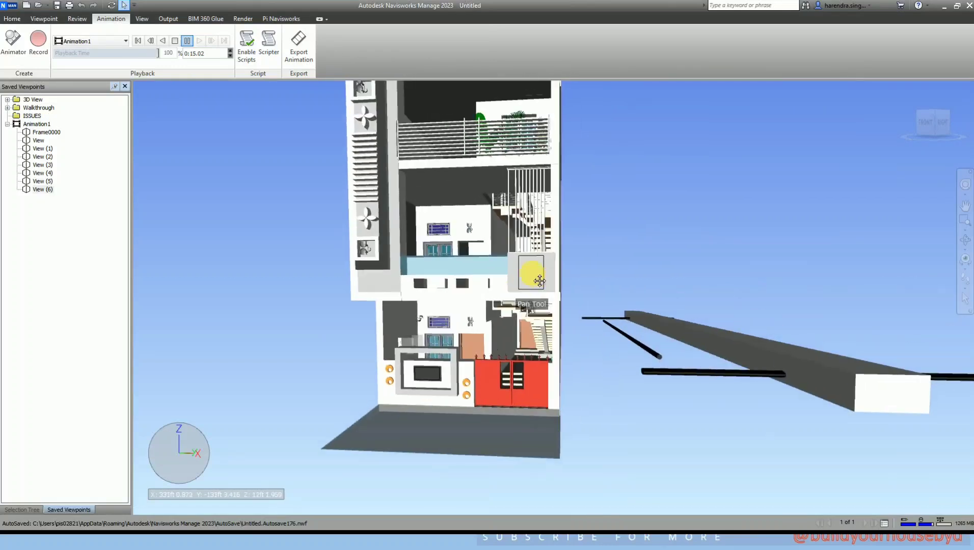
{"action": "left_click", "coordinate": [41, 132]}
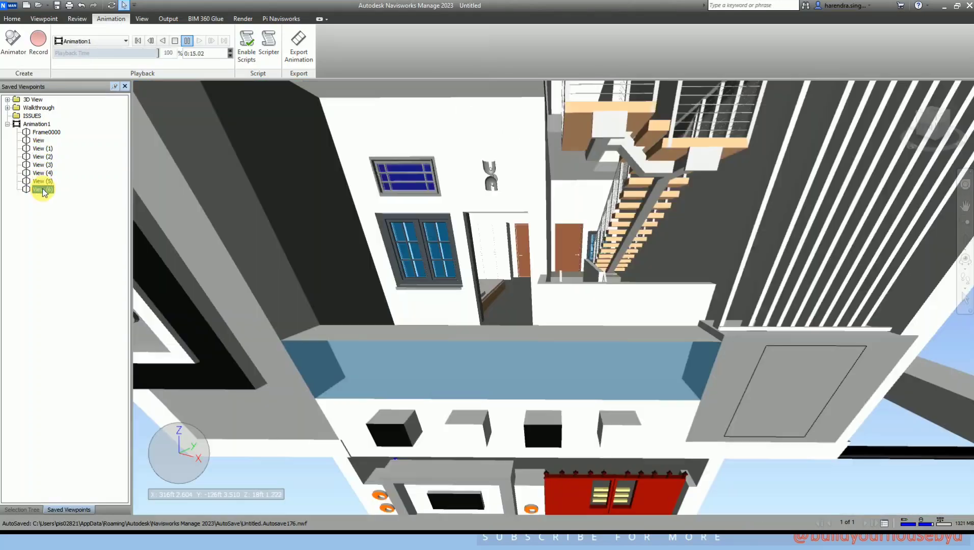
{"action": "right_click", "coordinate": [72, 221]}
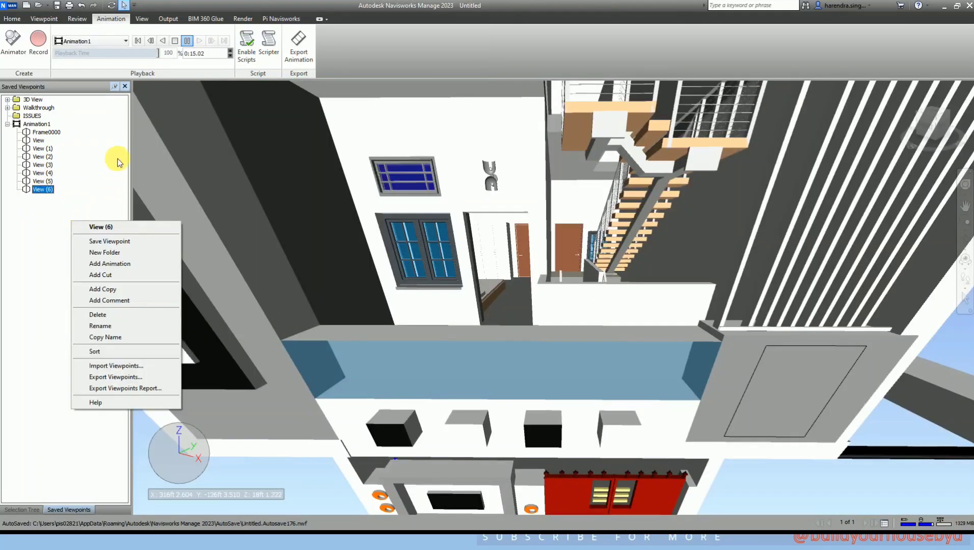
{"action": "left_click", "coordinate": [119, 162]}
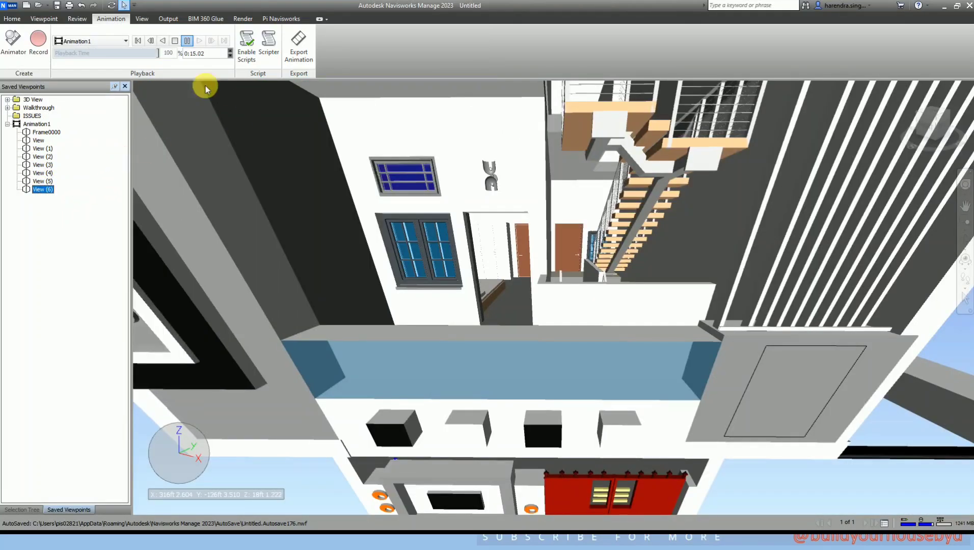
{"action": "left_click", "coordinate": [36, 124]}
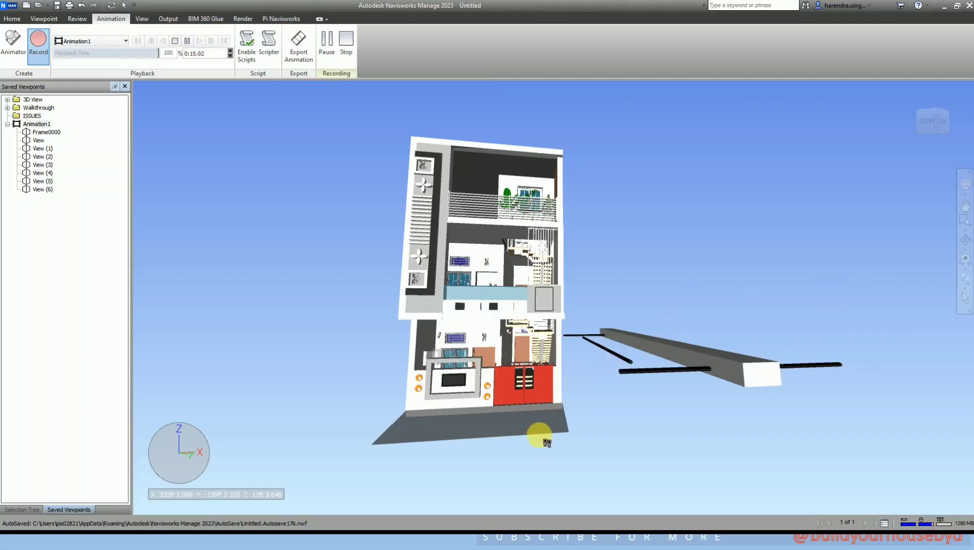
- Orbit to the house exterior, then walk past the sofa and door into the kitchen
{"action": "mouse_move", "coordinate": [533, 407]}
{"action": "left_mouse_down"}
{"action": "mouse_move", "coordinate": [554, 398]}
{"action": "mouse_move", "coordinate": [559, 381]}
{"action": "mouse_move", "coordinate": [545, 439]}
{"action": "left_mouse_up"}
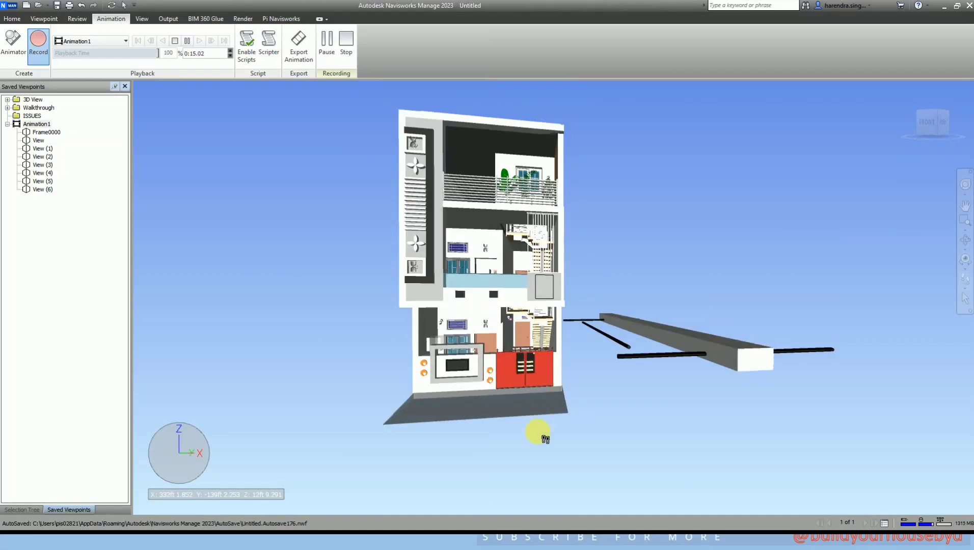
{"action": "mouse_move", "coordinate": [536, 401]}
{"action": "left_mouse_down"}
{"action": "mouse_move", "coordinate": [477, 385]}
{"action": "mouse_move", "coordinate": [487, 391]}
{"action": "mouse_move", "coordinate": [514, 349]}
{"action": "mouse_move", "coordinate": [508, 394]}
{"action": "mouse_move", "coordinate": [446, 387]}
{"action": "mouse_move", "coordinate": [283, 405]}
{"action": "mouse_move", "coordinate": [754, 405]}
{"action": "mouse_move", "coordinate": [657, 392]}
{"action": "mouse_move", "coordinate": [569, 400]}
{"action": "mouse_move", "coordinate": [540, 381]}
{"action": "mouse_move", "coordinate": [550, 381]}
{"action": "mouse_move", "coordinate": [511, 405]}
{"action": "mouse_move", "coordinate": [511, 424]}
{"action": "mouse_move", "coordinate": [510, 380]}
{"action": "mouse_move", "coordinate": [393, 387]}
{"action": "mouse_move", "coordinate": [498, 392]}
{"action": "left_mouse_up"}
{"action": "mouse_move", "coordinate": [617, 416]}
{"action": "left_mouse_down"}
{"action": "mouse_move", "coordinate": [717, 394]}
{"action": "mouse_move", "coordinate": [550, 376]}
{"action": "left_mouse_up"}
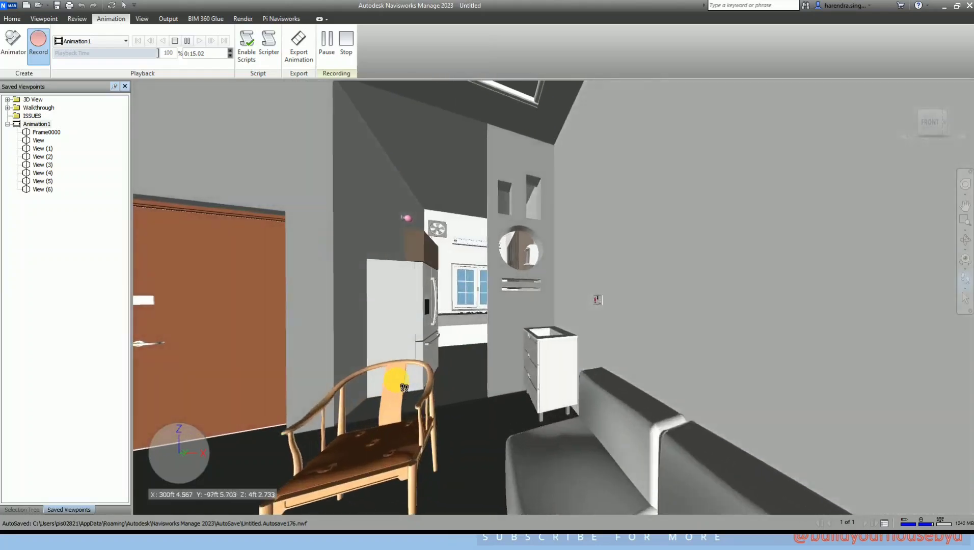
{"action": "left_click_drag", "start_coordinate": [404, 388], "coordinate": [316, 389]}
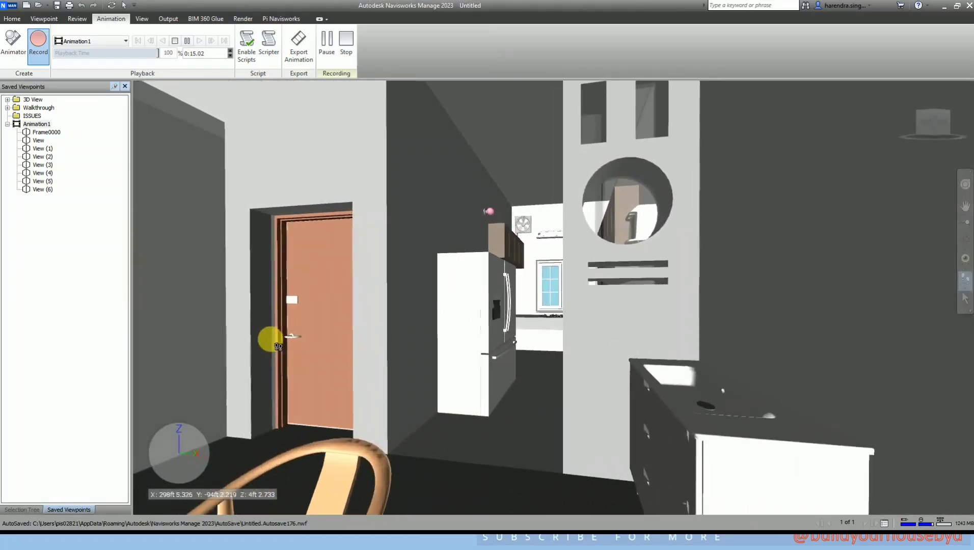
{"action": "mouse_move", "coordinate": [278, 346]}
{"action": "left_mouse_down"}
{"action": "mouse_move", "coordinate": [261, 341]}
{"action": "mouse_move", "coordinate": [429, 350]}
{"action": "mouse_move", "coordinate": [501, 370]}
{"action": "mouse_move", "coordinate": [483, 356]}
{"action": "mouse_move", "coordinate": [396, 352]}
{"action": "mouse_move", "coordinate": [286, 360]}
{"action": "mouse_move", "coordinate": [185, 348]}
{"action": "mouse_move", "coordinate": [142, 331]}
{"action": "left_mouse_up"}
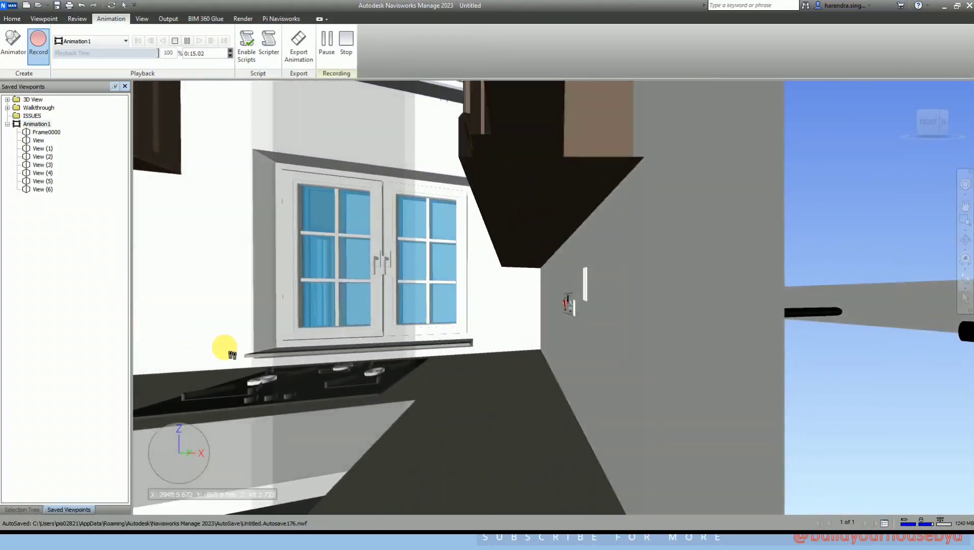
{"action": "mouse_move", "coordinate": [244, 354]}
{"action": "left_mouse_down"}
{"action": "mouse_move", "coordinate": [192, 342]}
{"action": "mouse_move", "coordinate": [379, 344]}
{"action": "mouse_move", "coordinate": [246, 330]}
{"action": "mouse_move", "coordinate": [158, 340]}
{"action": "mouse_move", "coordinate": [138, 331]}
{"action": "mouse_move", "coordinate": [190, 342]}
{"action": "mouse_move", "coordinate": [173, 309]}
{"action": "mouse_move", "coordinate": [61, 326]}
{"action": "mouse_move", "coordinate": [217, 374]}
{"action": "mouse_move", "coordinate": [137, 382]}
{"action": "left_mouse_up"}
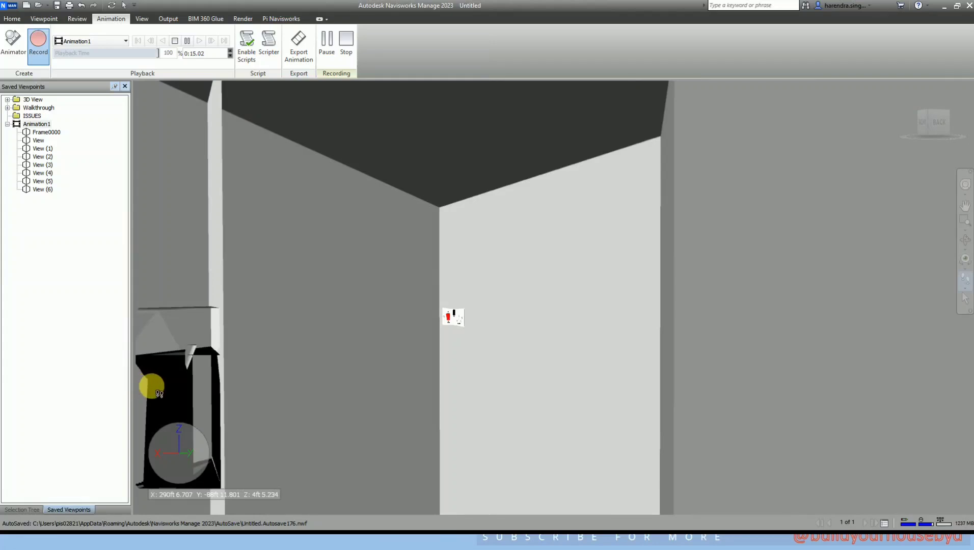
- Walk through the living room past the TV wall and sofas, into the bedroom toward the wardrobe
{"action": "mouse_move", "coordinate": [263, 387]}
{"action": "left_mouse_down"}
{"action": "mouse_move", "coordinate": [179, 384]}
{"action": "mouse_move", "coordinate": [179, 359]}
{"action": "mouse_move", "coordinate": [153, 348]}
{"action": "mouse_move", "coordinate": [163, 348]}
{"action": "left_mouse_up"}
{"action": "mouse_move", "coordinate": [182, 395]}
{"action": "left_mouse_down"}
{"action": "mouse_move", "coordinate": [157, 344]}
{"action": "mouse_move", "coordinate": [137, 333]}
{"action": "mouse_move", "coordinate": [219, 356]}
{"action": "mouse_move", "coordinate": [159, 326]}
{"action": "mouse_move", "coordinate": [184, 330]}
{"action": "left_mouse_up"}
{"action": "mouse_move", "coordinate": [320, 327]}
{"action": "left_mouse_down"}
{"action": "mouse_move", "coordinate": [209, 326]}
{"action": "mouse_move", "coordinate": [350, 327]}
{"action": "left_mouse_up"}
{"action": "mouse_move", "coordinate": [519, 320]}
{"action": "left_mouse_down"}
{"action": "mouse_move", "coordinate": [403, 305]}
{"action": "mouse_move", "coordinate": [313, 318]}
{"action": "mouse_move", "coordinate": [263, 312]}
{"action": "mouse_move", "coordinate": [277, 322]}
{"action": "left_mouse_up"}
{"action": "mouse_move", "coordinate": [378, 316]}
{"action": "left_mouse_down"}
{"action": "mouse_move", "coordinate": [187, 319]}
{"action": "mouse_move", "coordinate": [304, 350]}
{"action": "left_mouse_up"}
{"action": "mouse_move", "coordinate": [413, 441]}
{"action": "left_mouse_down"}
{"action": "mouse_move", "coordinate": [326, 374]}
{"action": "mouse_move", "coordinate": [200, 374]}
{"action": "mouse_move", "coordinate": [241, 378]}
{"action": "left_mouse_up"}
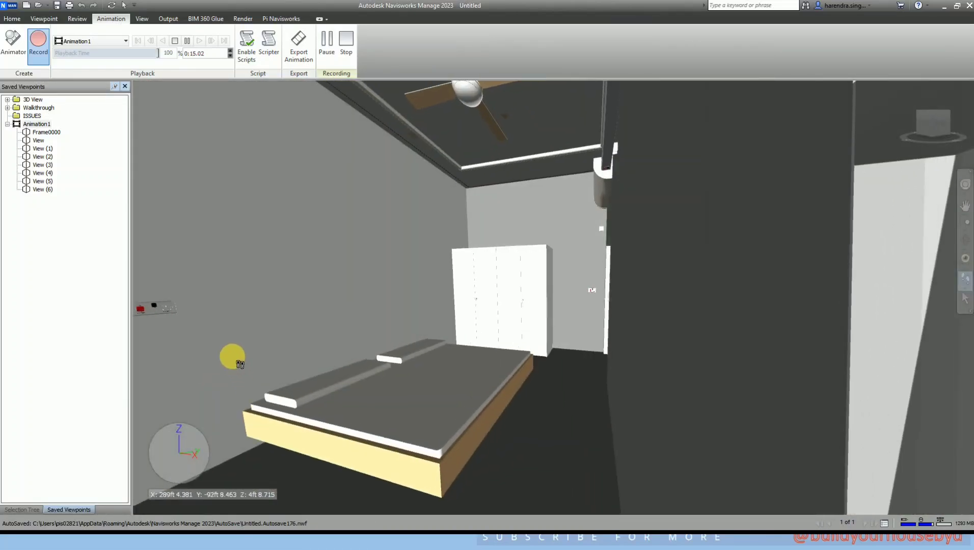
{"action": "mouse_move", "coordinate": [321, 353]}
{"action": "left_mouse_down"}
{"action": "mouse_move", "coordinate": [413, 353]}
{"action": "mouse_move", "coordinate": [228, 352]}
{"action": "left_mouse_up"}
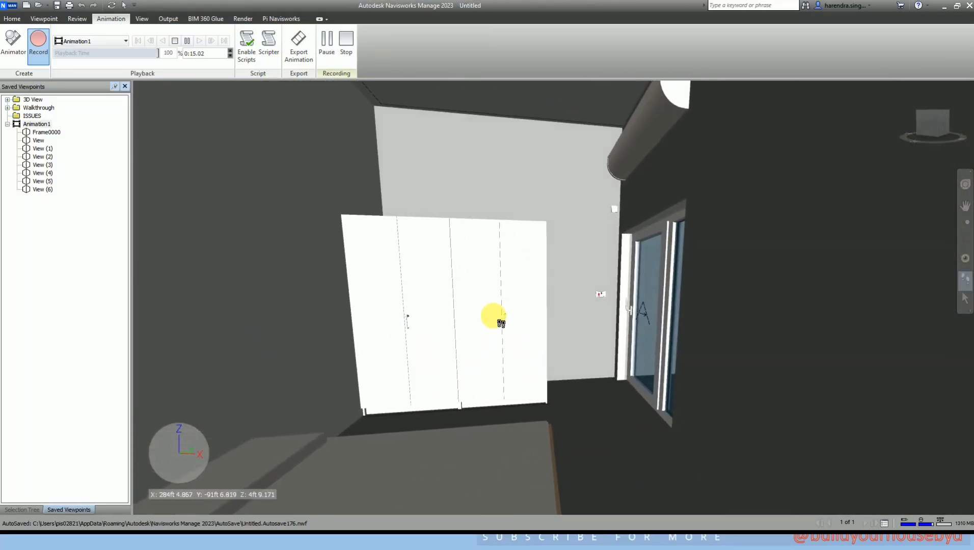
{"action": "left_click_drag", "start_coordinate": [501, 323], "coordinate": [502, 323]}
{"action": "mouse_move", "coordinate": [577, 334]}
{"action": "left_mouse_down"}
{"action": "mouse_move", "coordinate": [496, 323]}
{"action": "mouse_move", "coordinate": [268, 319]}
{"action": "mouse_move", "coordinate": [464, 381]}
{"action": "mouse_move", "coordinate": [622, 348]}
{"action": "mouse_move", "coordinate": [611, 370]}
{"action": "mouse_move", "coordinate": [598, 332]}
{"action": "mouse_move", "coordinate": [608, 340]}
{"action": "mouse_move", "coordinate": [463, 331]}
{"action": "mouse_move", "coordinate": [551, 341]}
{"action": "mouse_move", "coordinate": [552, 326]}
{"action": "mouse_move", "coordinate": [698, 343]}
{"action": "left_mouse_up"}
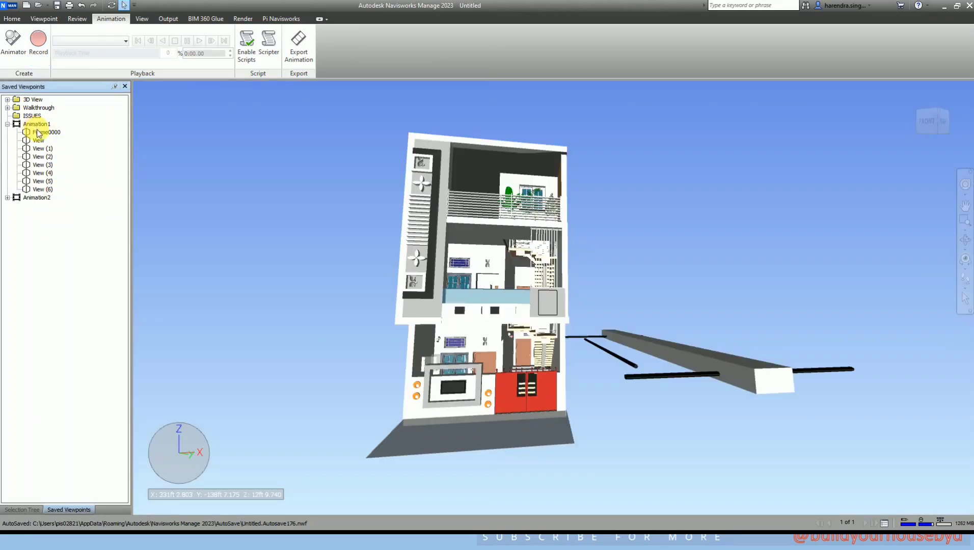
- Make Animation2 current, play it, skip ahead to 100%, then deselect it
{"action": "left_click", "coordinate": [49, 189], "text": "shift"}
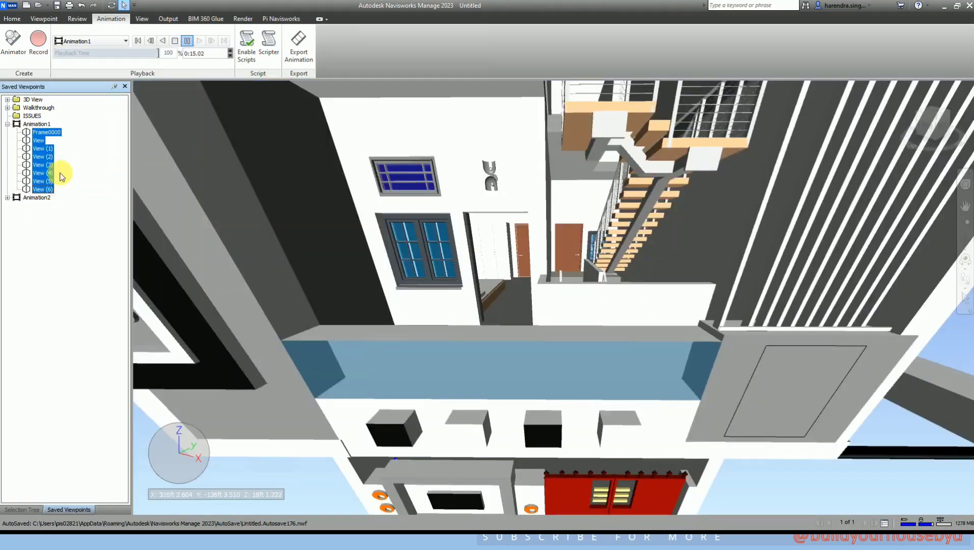
{"action": "left_click", "coordinate": [41, 199]}
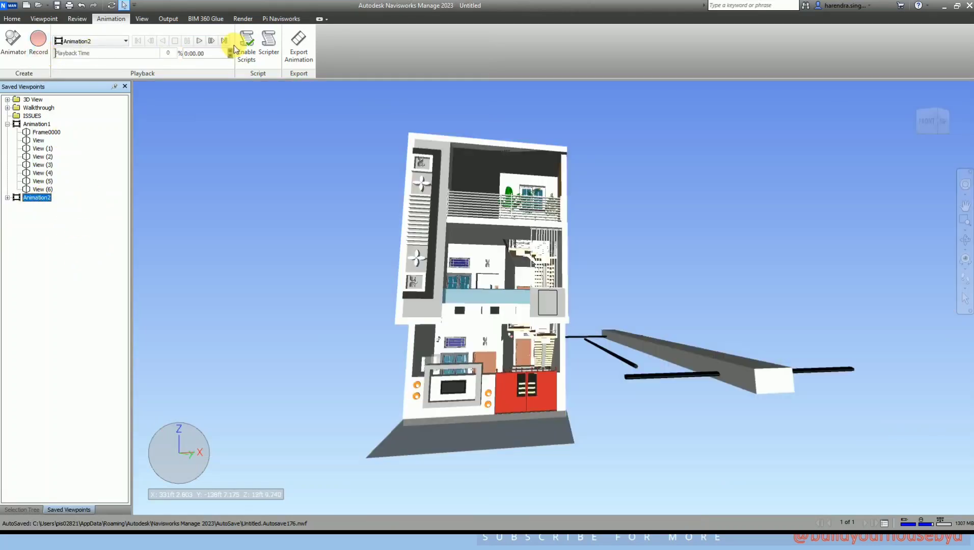
{"action": "left_click", "coordinate": [200, 42]}
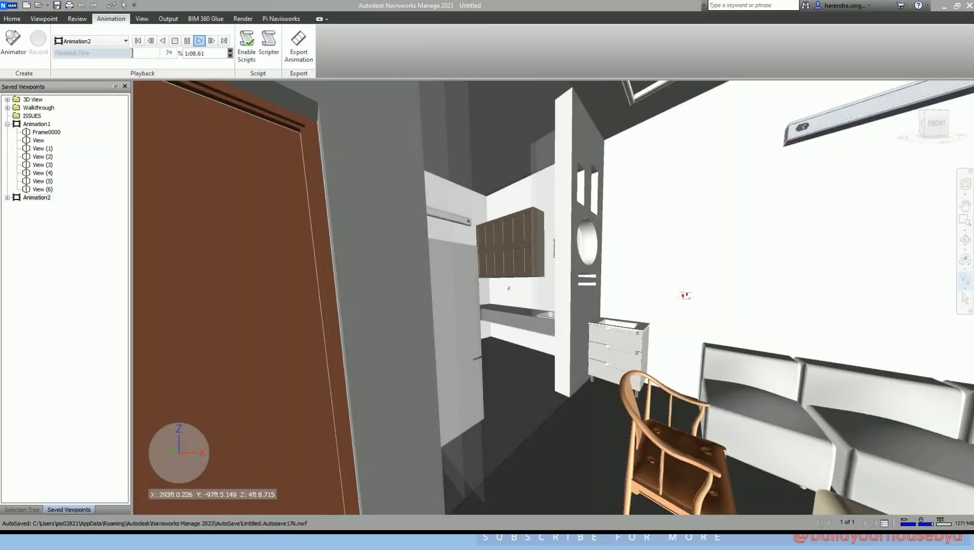
{"action": "left_click_drag", "start_coordinate": [332, 334], "coordinate": [341, 340]}
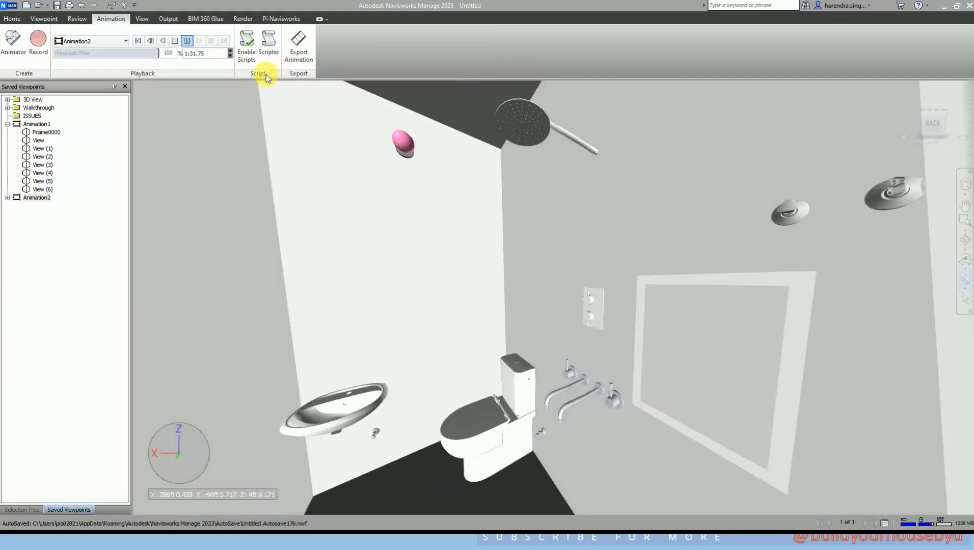
{"action": "left_click", "coordinate": [57, 114]}
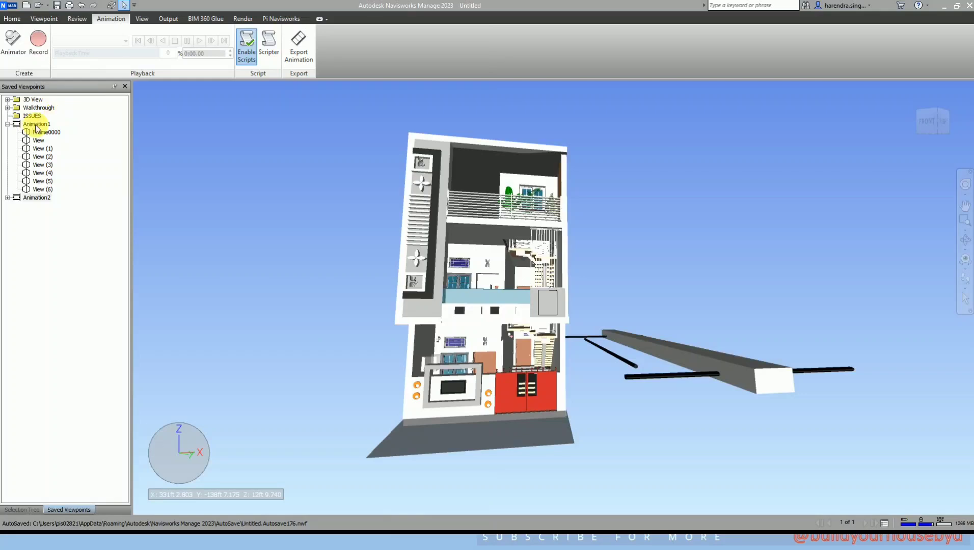
{"action": "left_click", "coordinate": [36, 125]}
{"action": "left_click", "coordinate": [292, 54]}
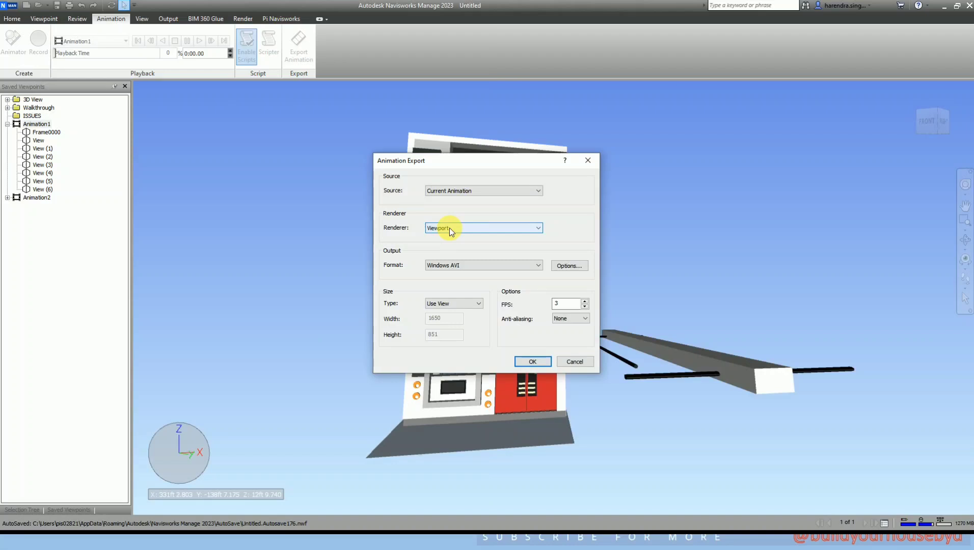
{"action": "left_click", "coordinate": [455, 269]}
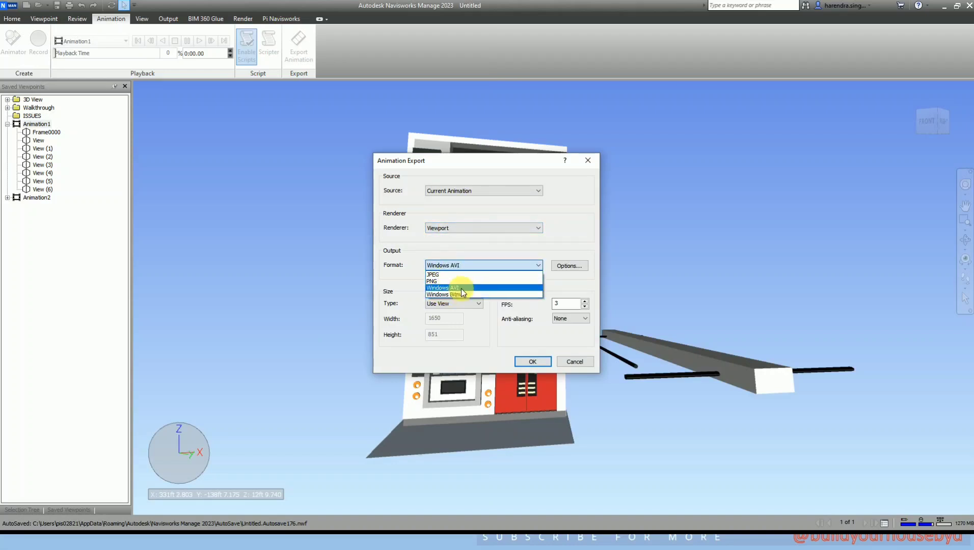
{"action": "left_click", "coordinate": [468, 266]}
{"action": "left_click", "coordinate": [569, 266]}
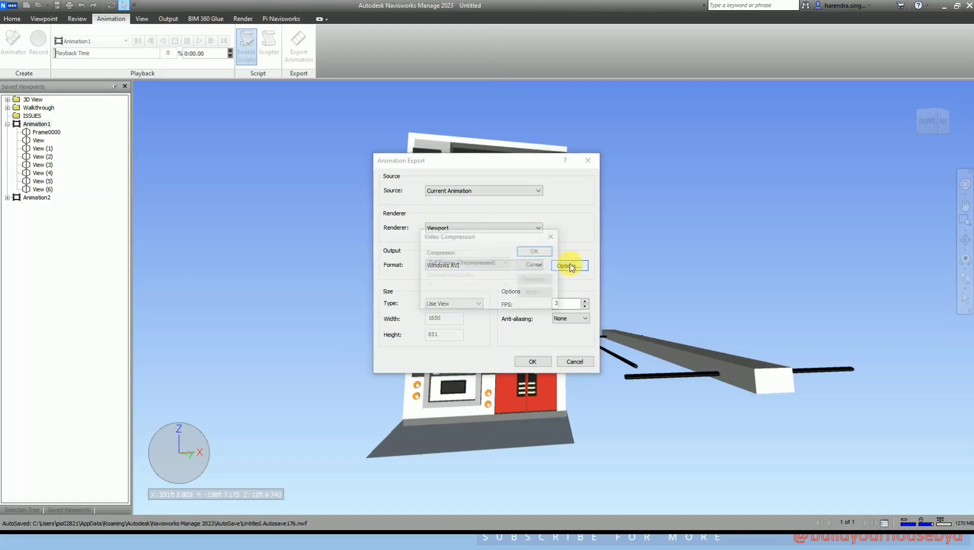
{"action": "left_click", "coordinate": [551, 237]}
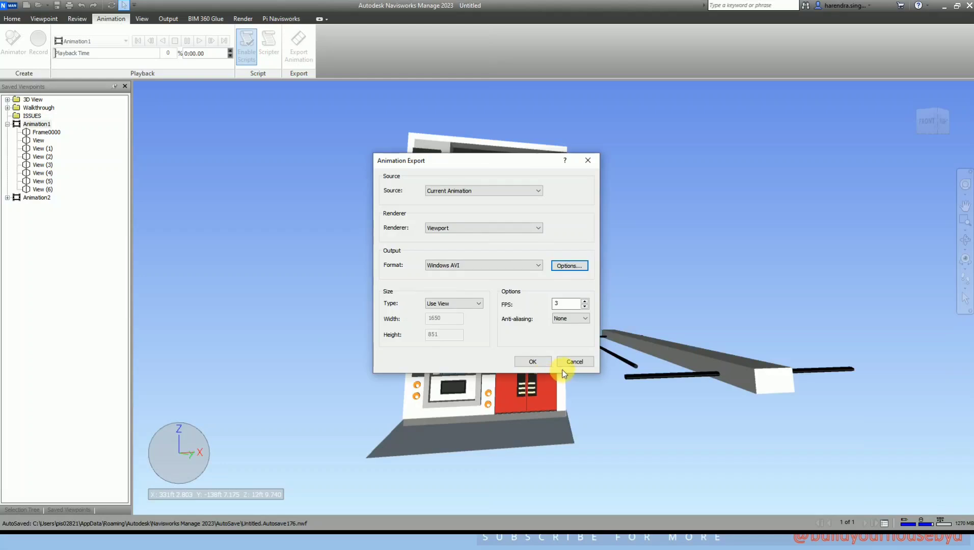
{"action": "left_click", "coordinate": [574, 363]}
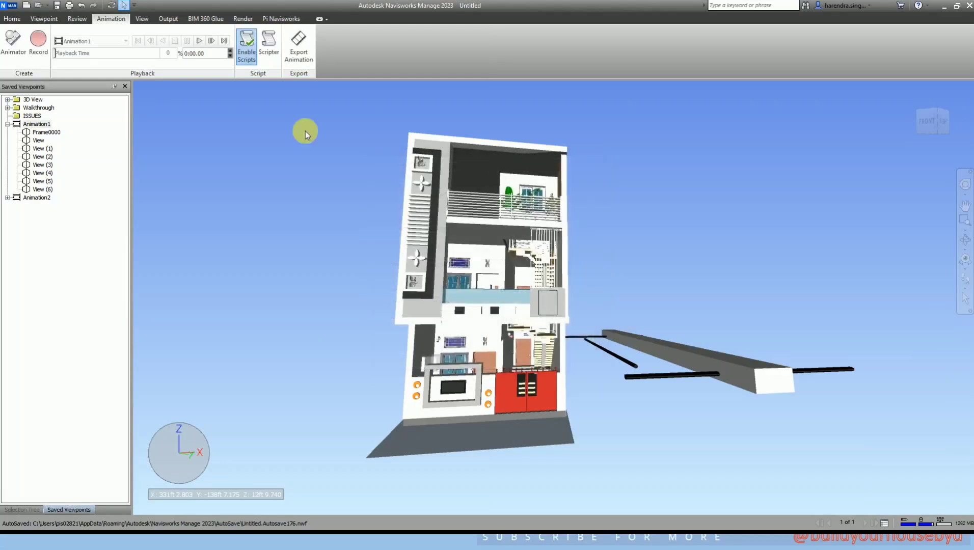